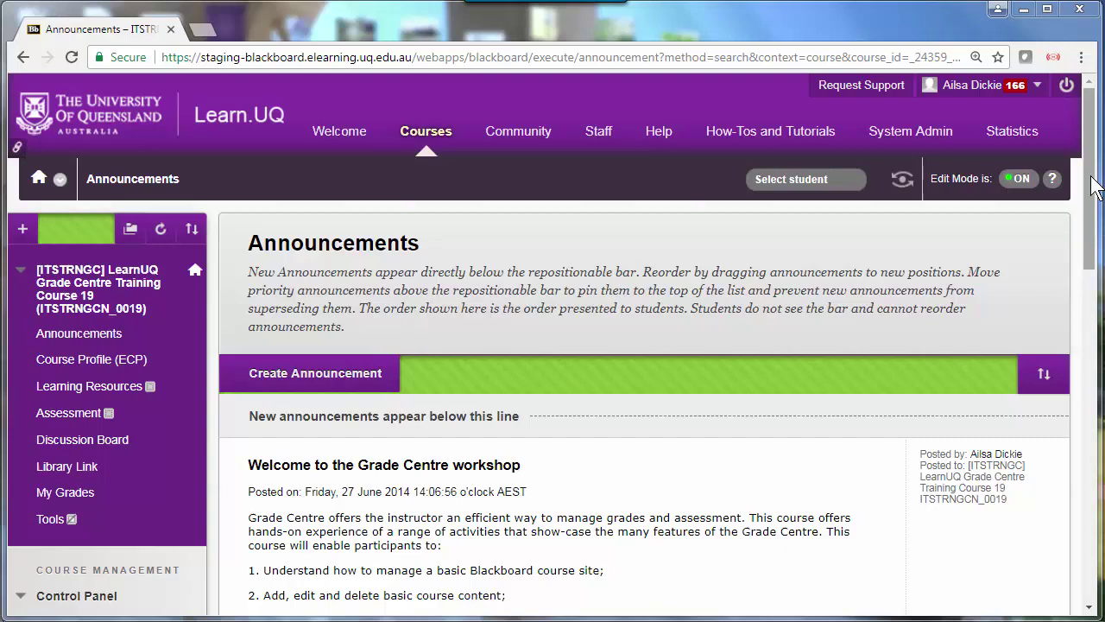
Open the course's Full Grade Centre and look through the quiz, assignment and exam columns.
{"action": "left_click_drag", "start_coordinate": [1089, 185], "coordinate": [1046, 339]}
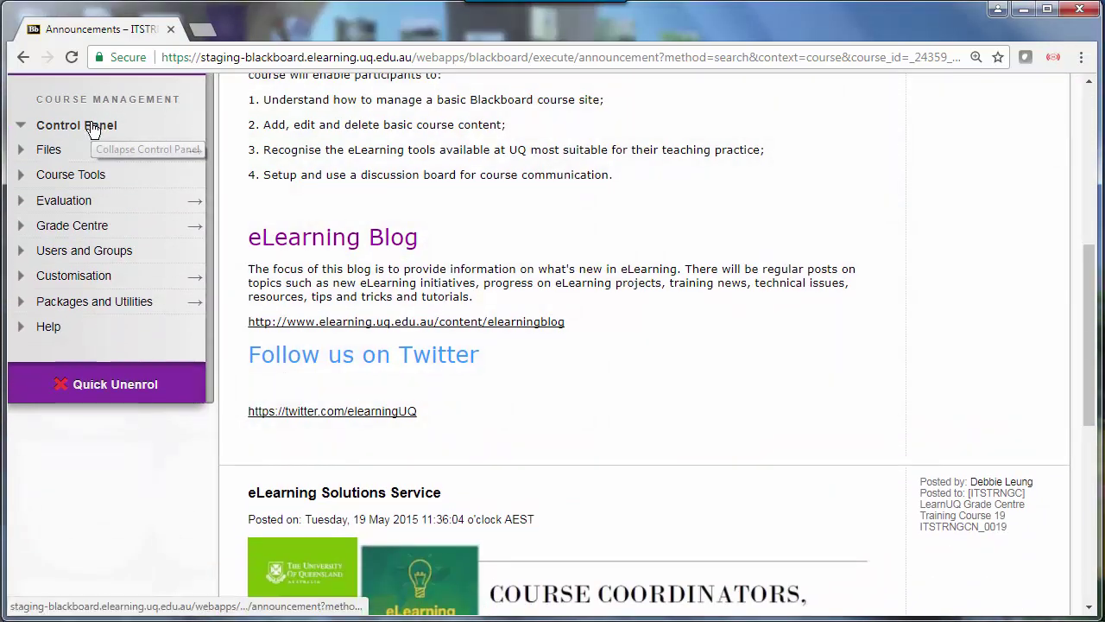
{"action": "left_click", "coordinate": [69, 227]}
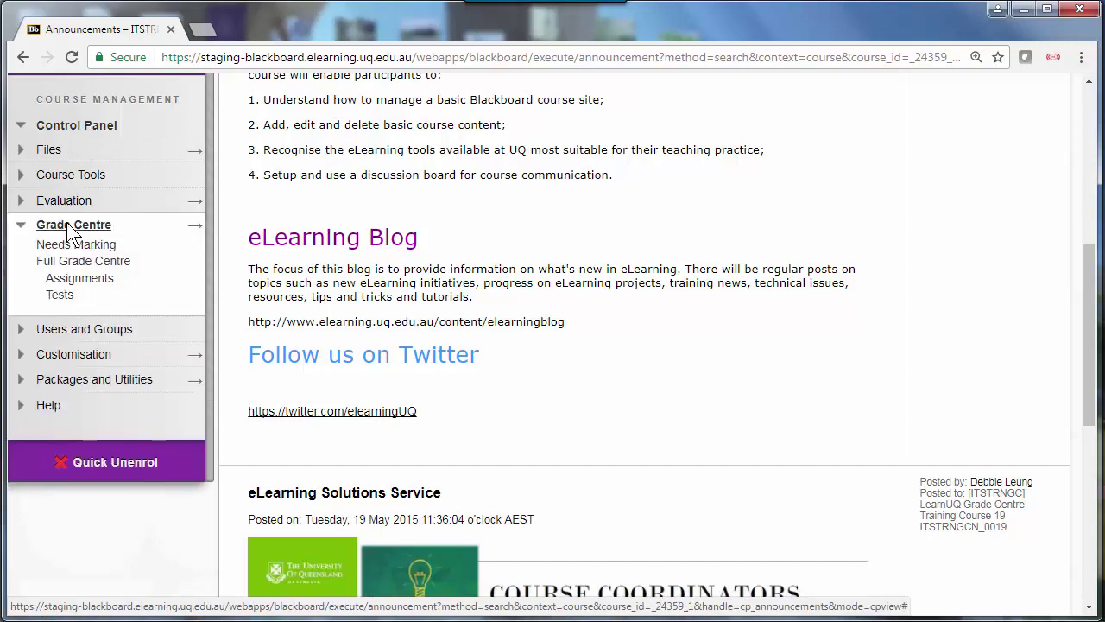
{"action": "left_click", "coordinate": [72, 263]}
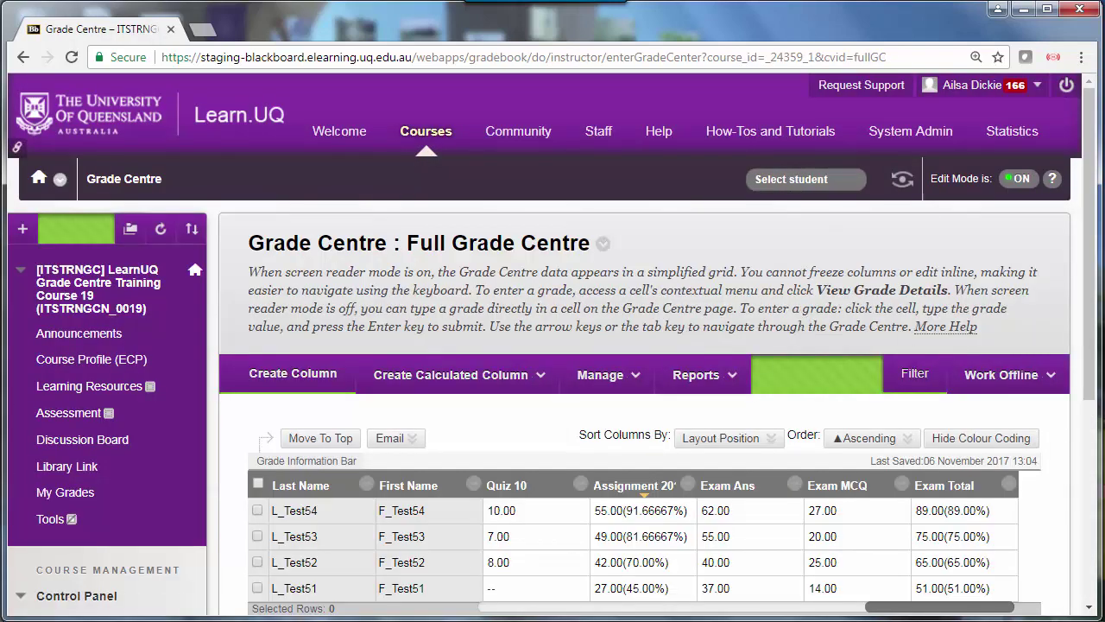
{"action": "scroll", "coordinate": [1089, 233], "scroll_direction": "down", "scroll_amount": 1}
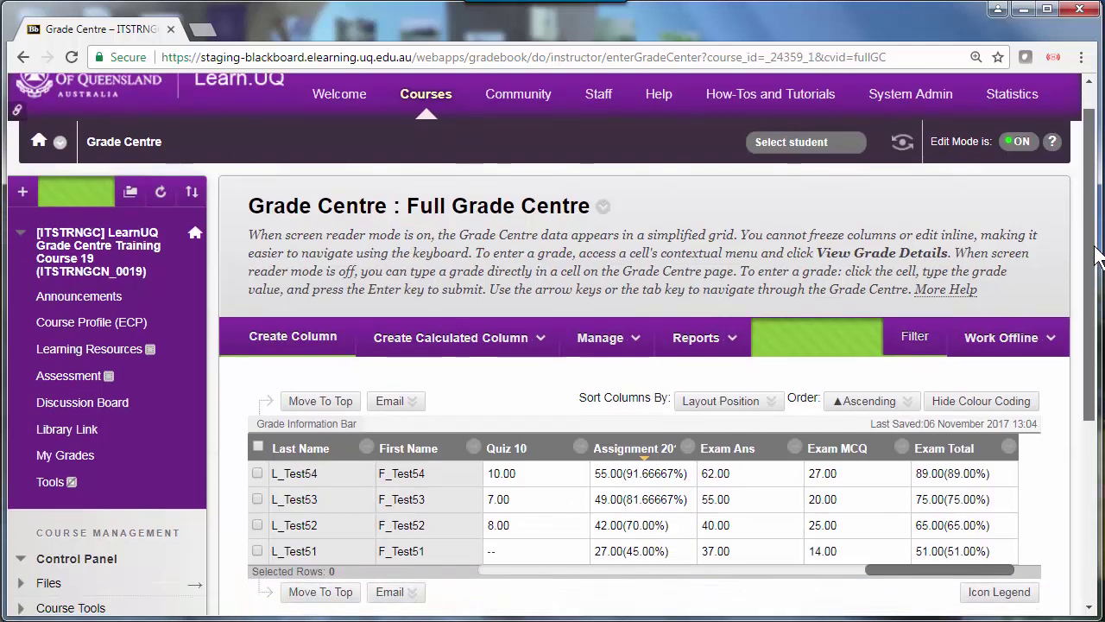
{"action": "left_click_drag", "start_coordinate": [903, 569], "coordinate": [863, 573]}
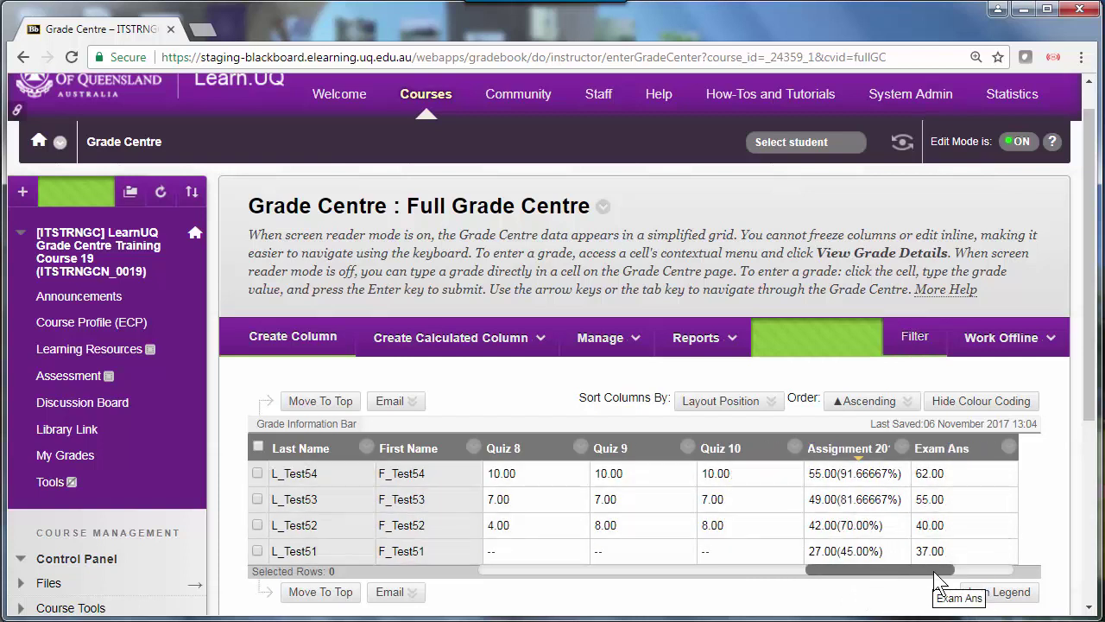
{"action": "left_click_drag", "start_coordinate": [954, 570], "coordinate": [991, 573]}
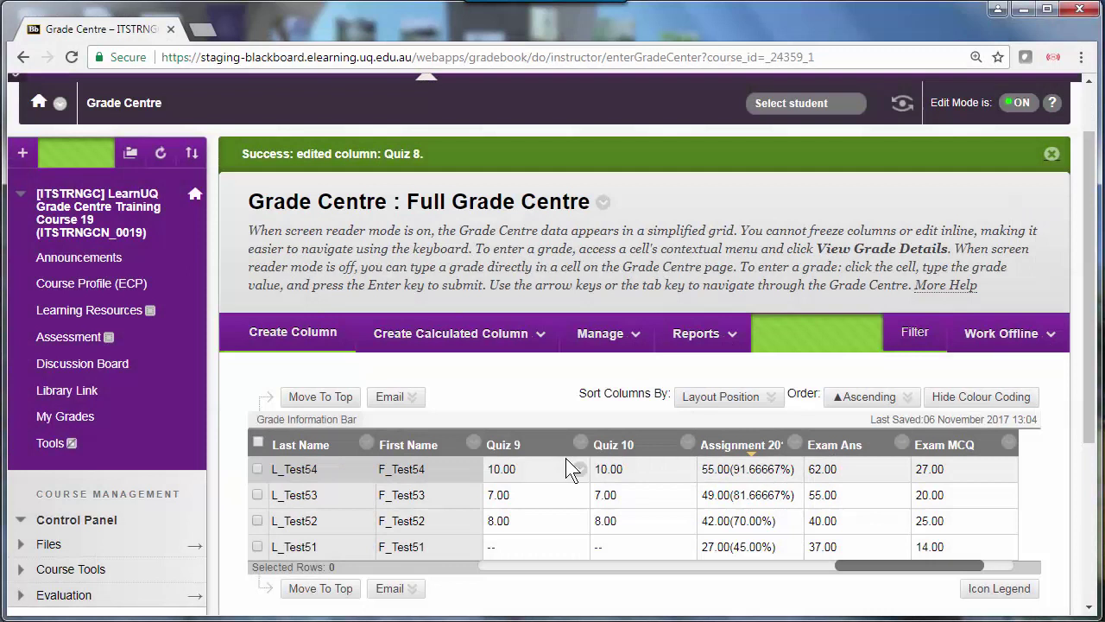
Start a new calculated Total column and name it Total Quizzes.
{"action": "left_click", "coordinate": [540, 335]}
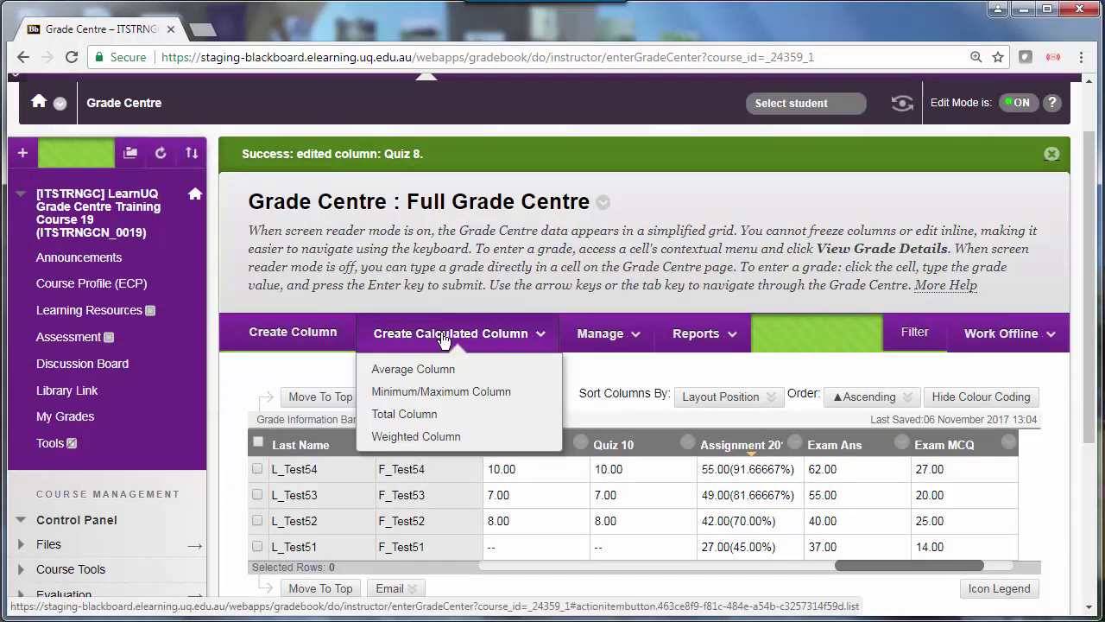
{"action": "left_click", "coordinate": [387, 414]}
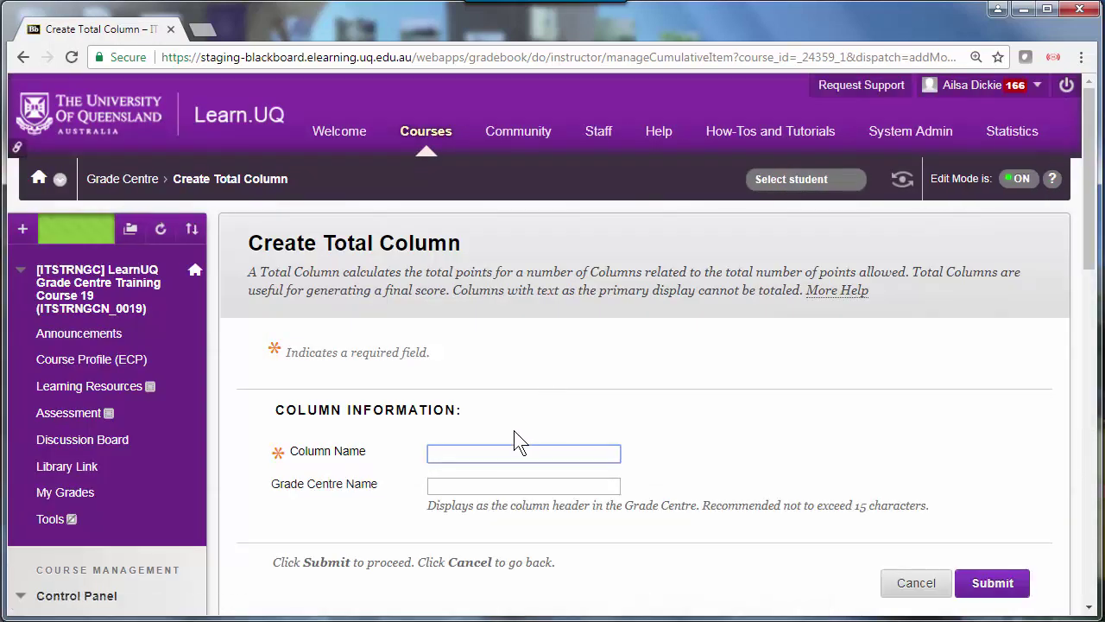
{"action": "type", "text": "Total Quizzes"}
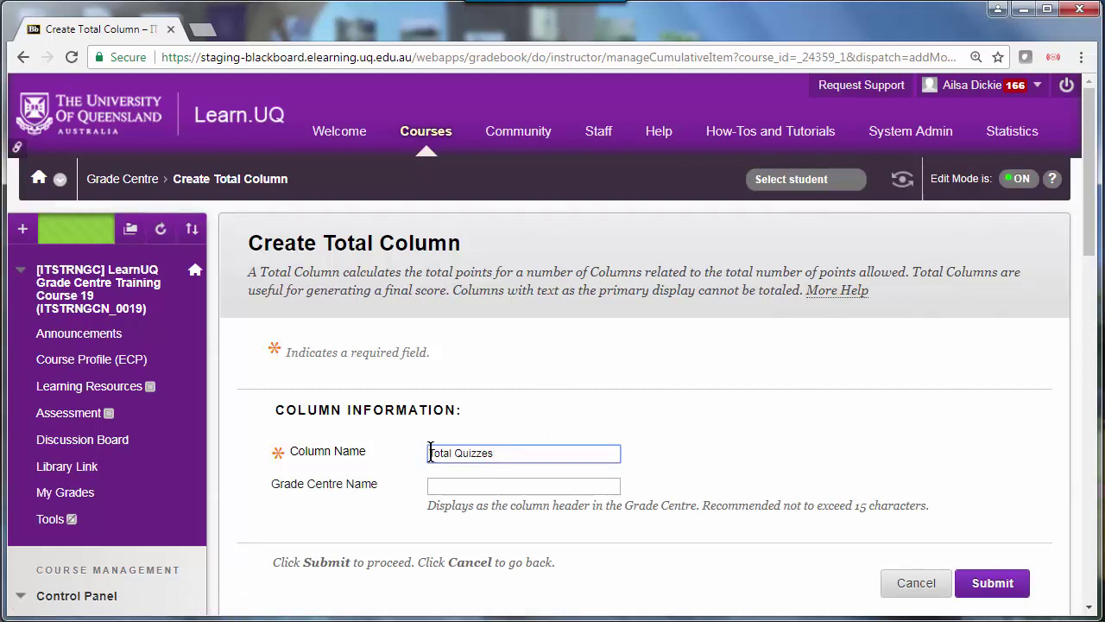
{"action": "left_click_drag", "start_coordinate": [430, 452], "coordinate": [552, 451]}
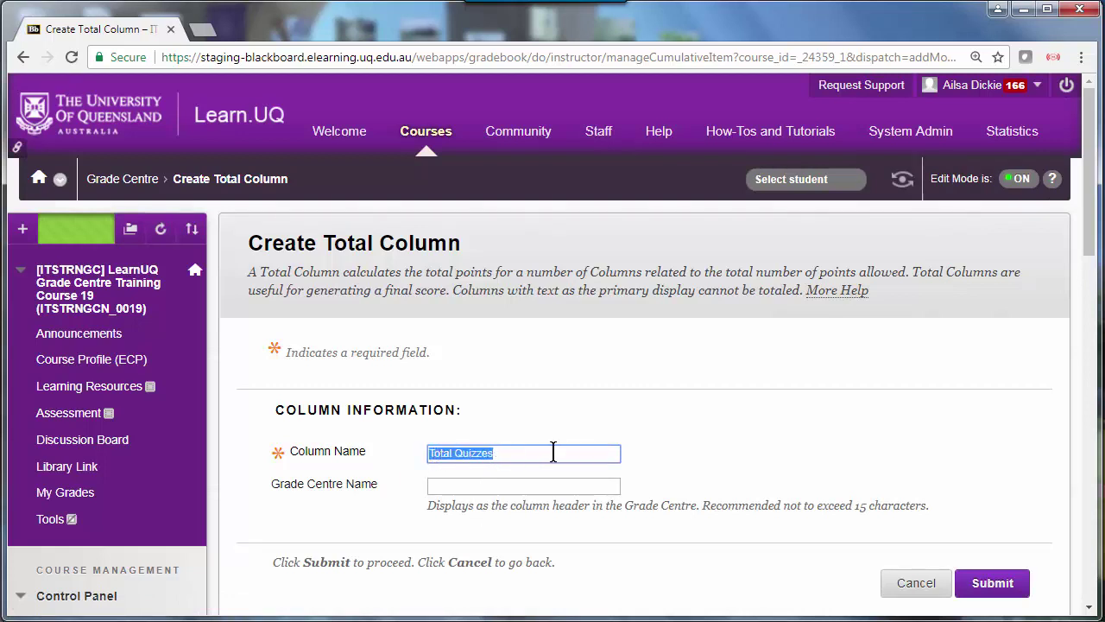
{"action": "left_click", "coordinate": [436, 485]}
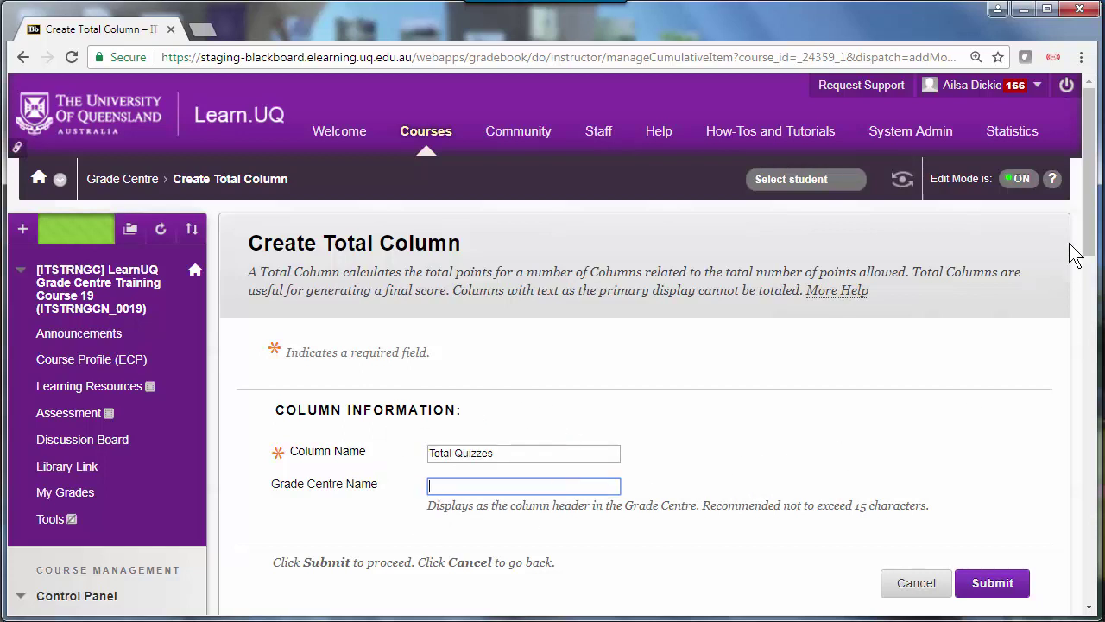
Set the new total column's secondary display to Percentage.
{"action": "left_click_drag", "start_coordinate": [1092, 211], "coordinate": [1091, 390]}
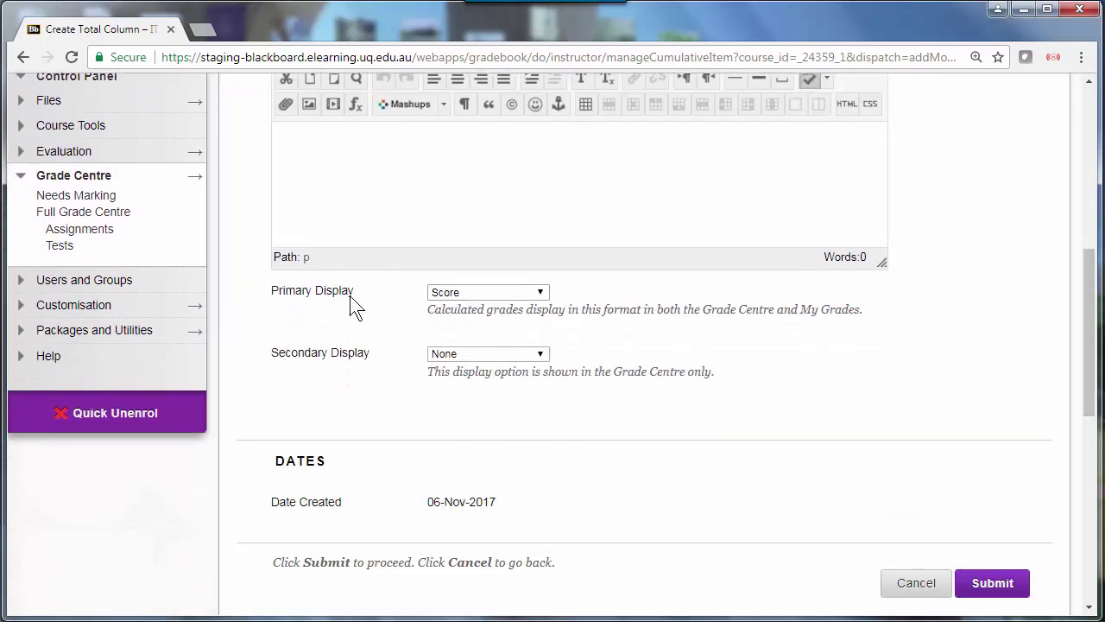
{"action": "left_click", "coordinate": [539, 354]}
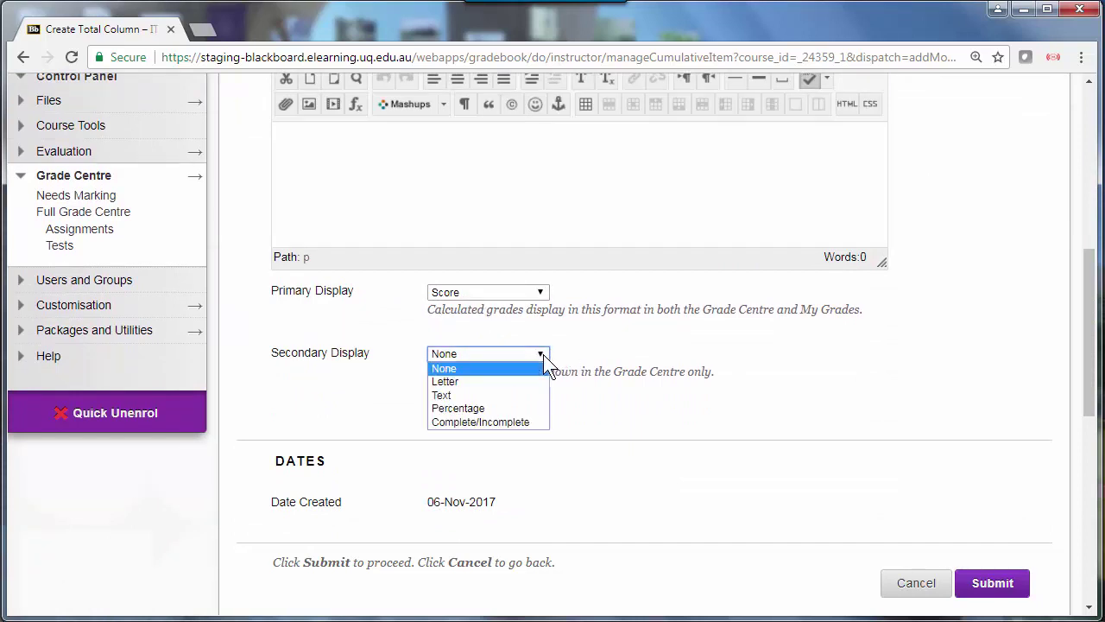
{"action": "left_click", "coordinate": [530, 409]}
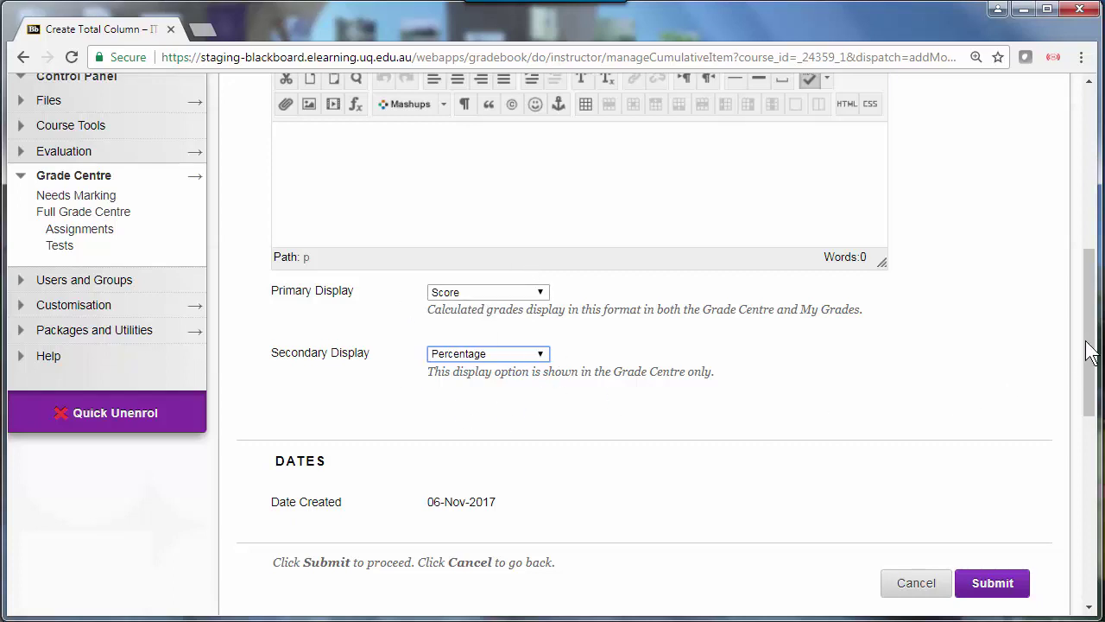
Limit the total to selected columns and include Quiz 1 through Quiz 10.
{"action": "left_click_drag", "start_coordinate": [1092, 338], "coordinate": [1094, 446]}
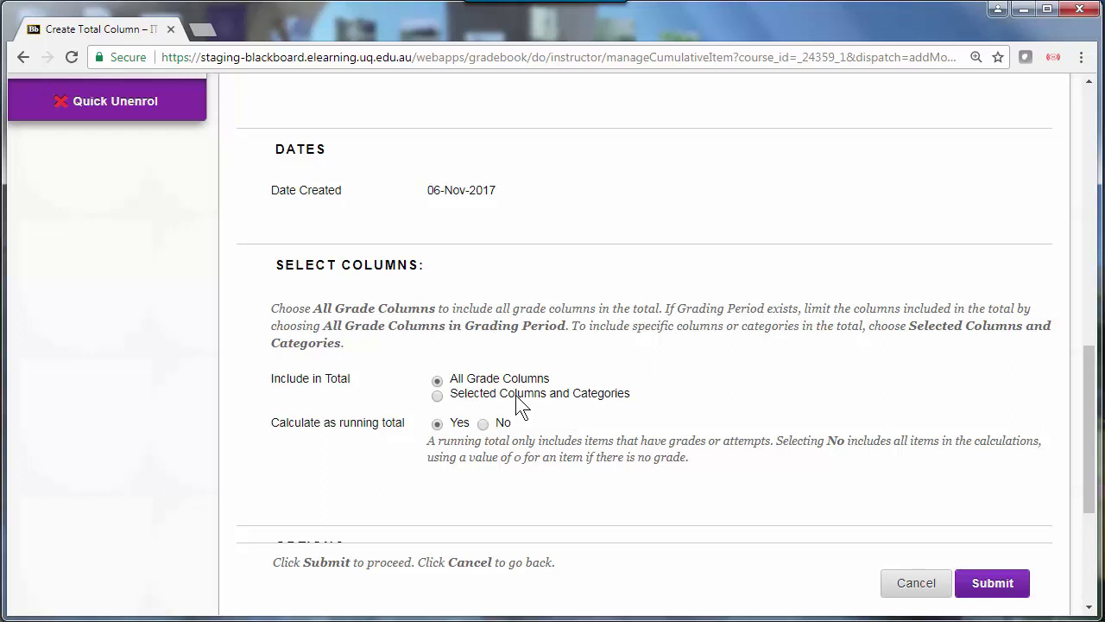
{"action": "left_click", "coordinate": [438, 396]}
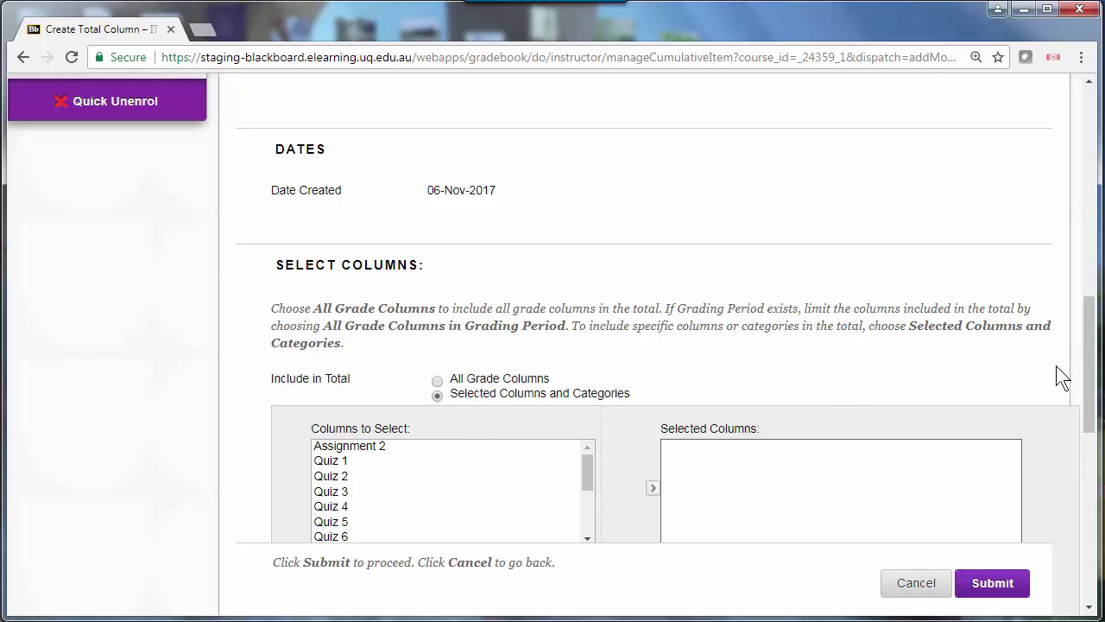
{"action": "left_click_drag", "start_coordinate": [1094, 353], "coordinate": [1095, 405]}
{"action": "left_click", "coordinate": [338, 259]}
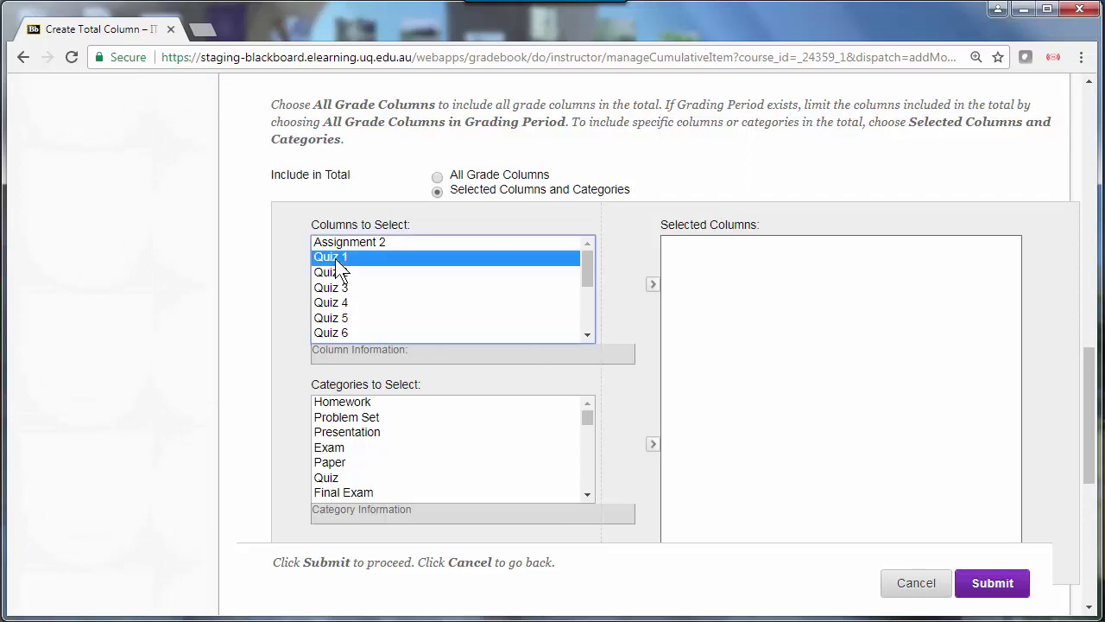
{"action": "left_click_drag", "start_coordinate": [590, 264], "coordinate": [593, 300]}
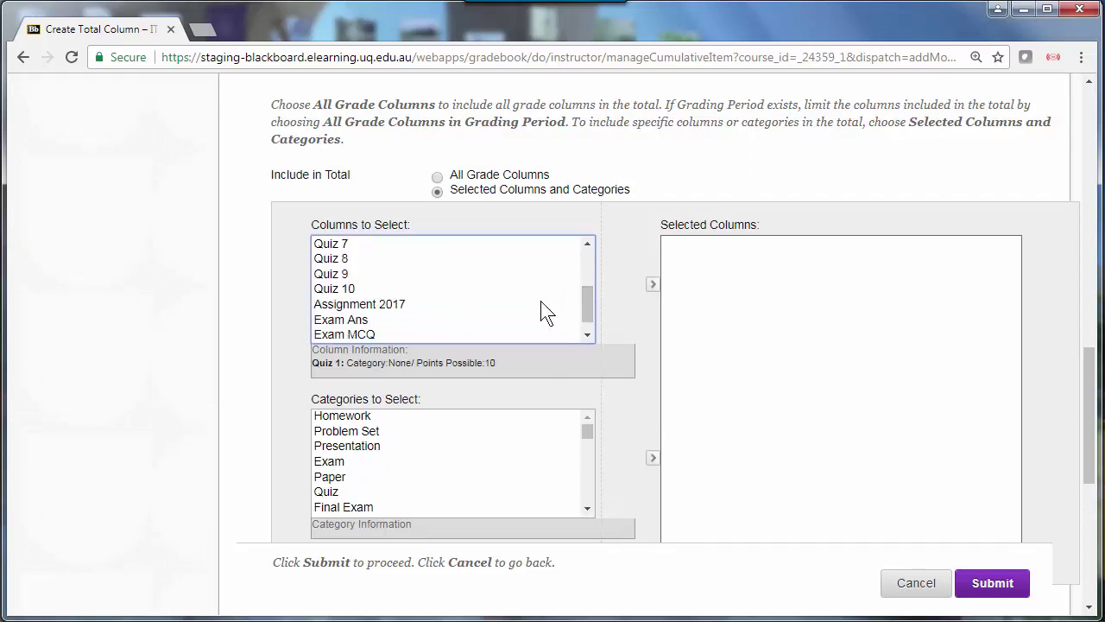
{"action": "left_click", "coordinate": [345, 290], "text": "shift"}
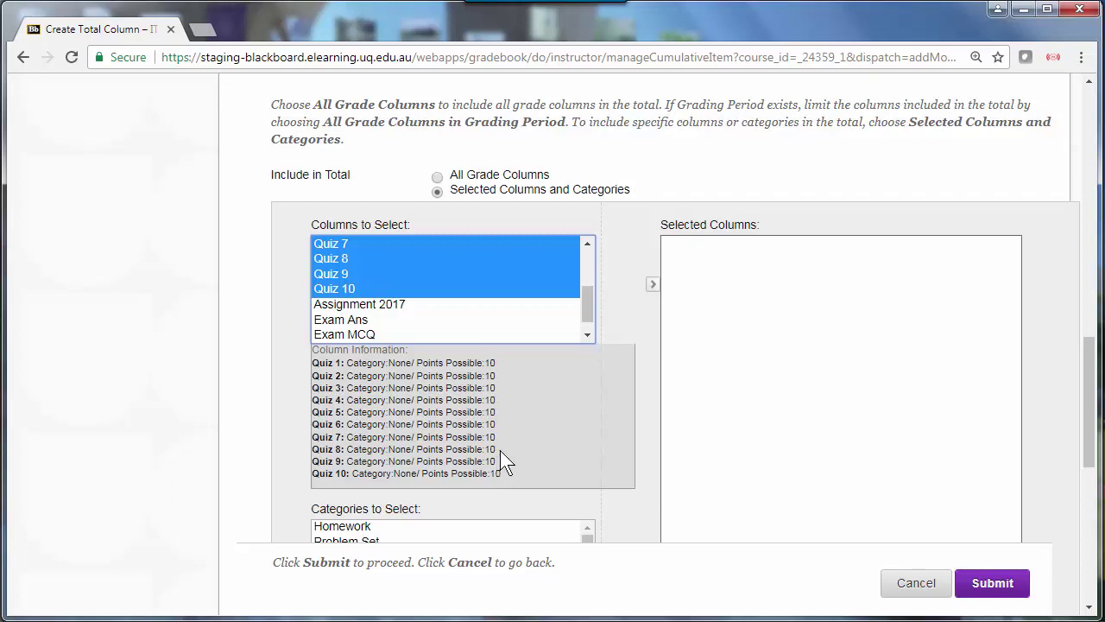
{"action": "left_click", "coordinate": [654, 286]}
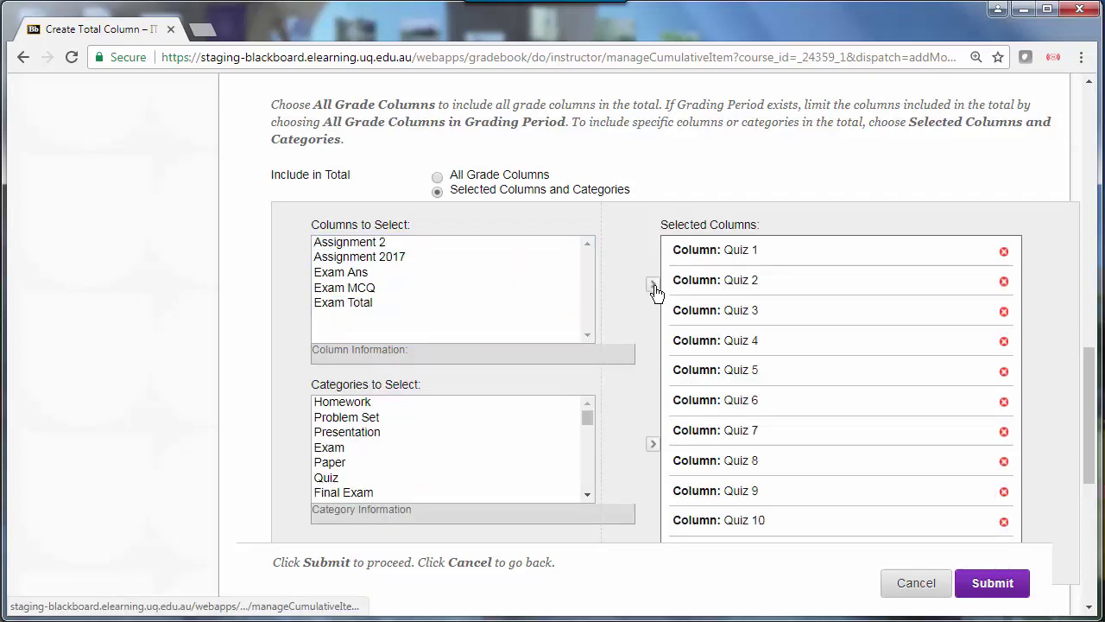
Submit the Total Quizzes column with running total left at Yes and check its results in the grade grid.
{"action": "left_click_drag", "start_coordinate": [1092, 369], "coordinate": [1095, 430]}
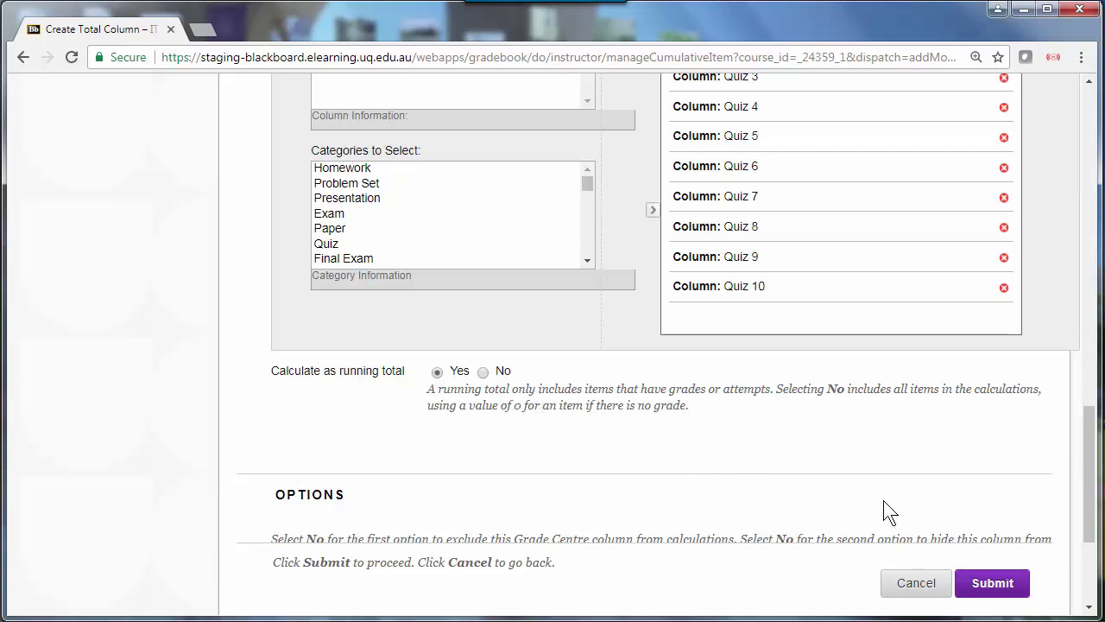
{"action": "left_click", "coordinate": [992, 584]}
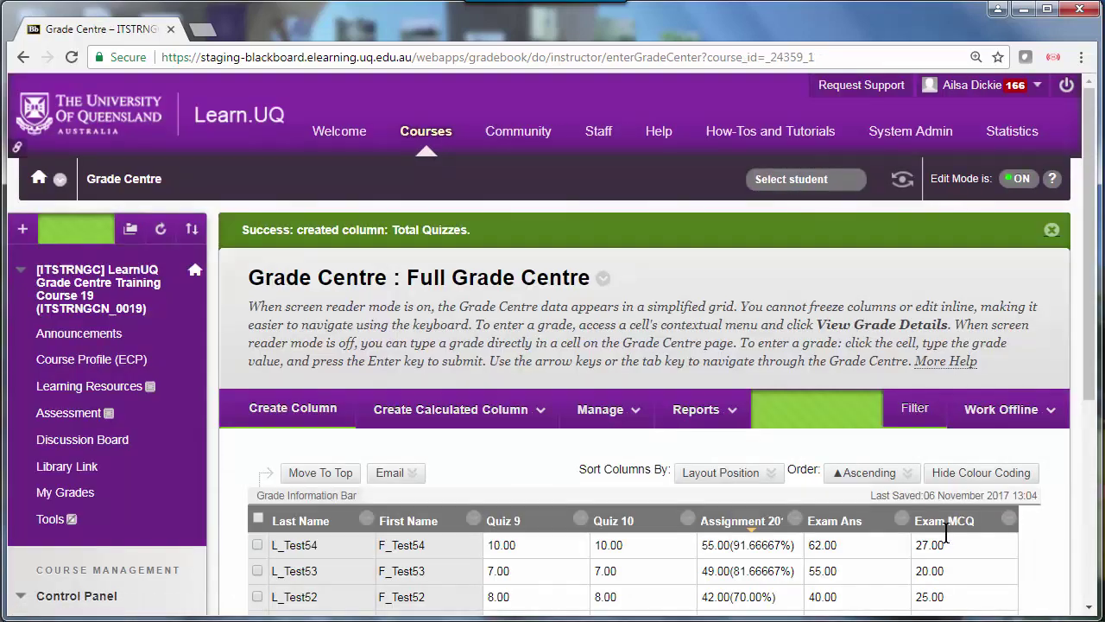
{"action": "scroll", "coordinate": [1099, 281], "scroll_direction": "down", "scroll_amount": 1}
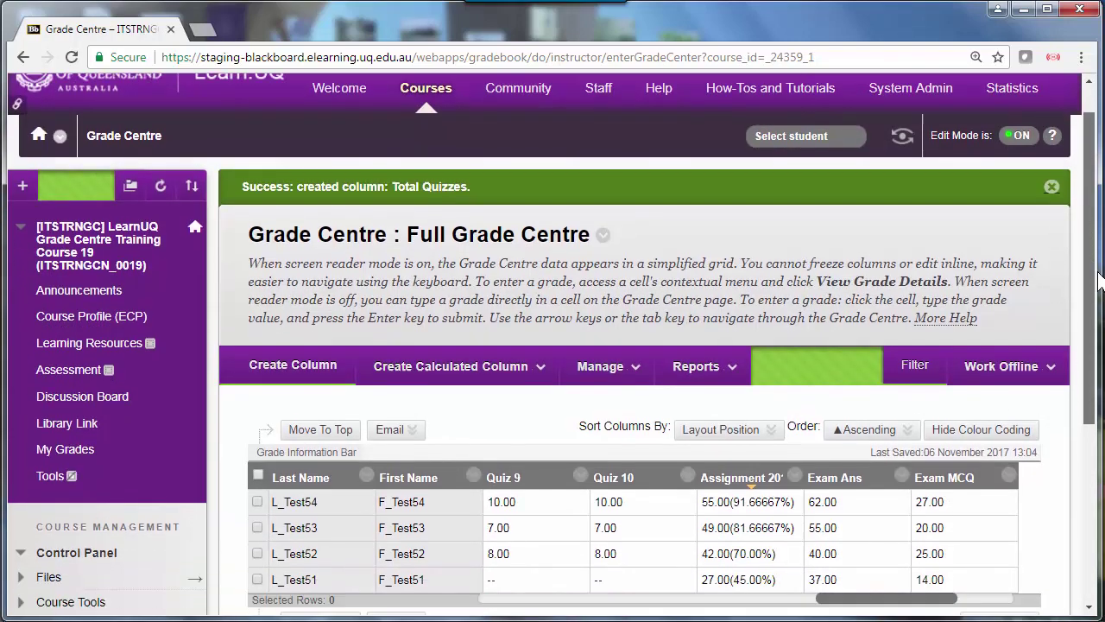
{"action": "scroll", "coordinate": [1099, 280], "scroll_direction": "down", "scroll_amount": 2}
{"action": "left_click_drag", "start_coordinate": [868, 485], "coordinate": [937, 485]}
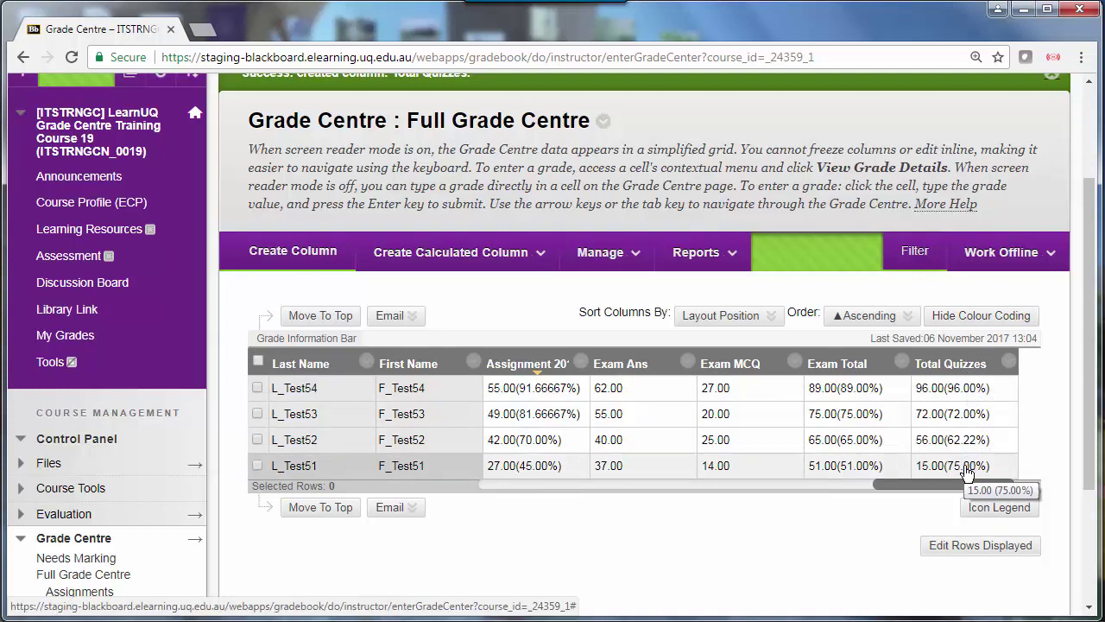
Reorder the Grade Centre columns so Total Quizzes sits directly before Quiz 1, and save the organisation.
{"action": "left_click", "coordinate": [621, 259]}
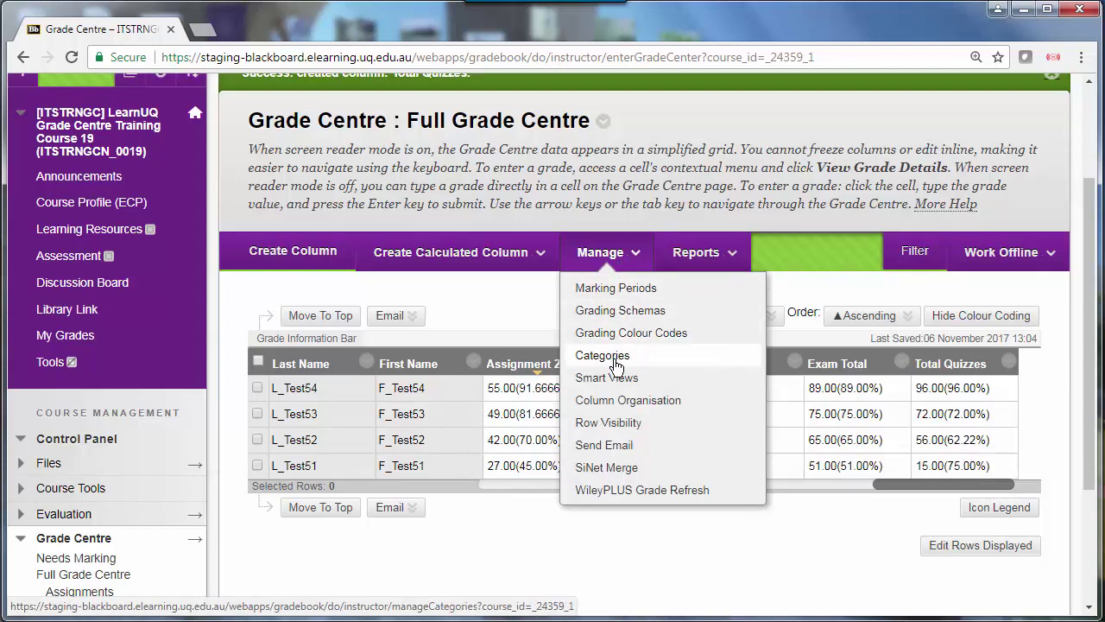
{"action": "left_click", "coordinate": [618, 402]}
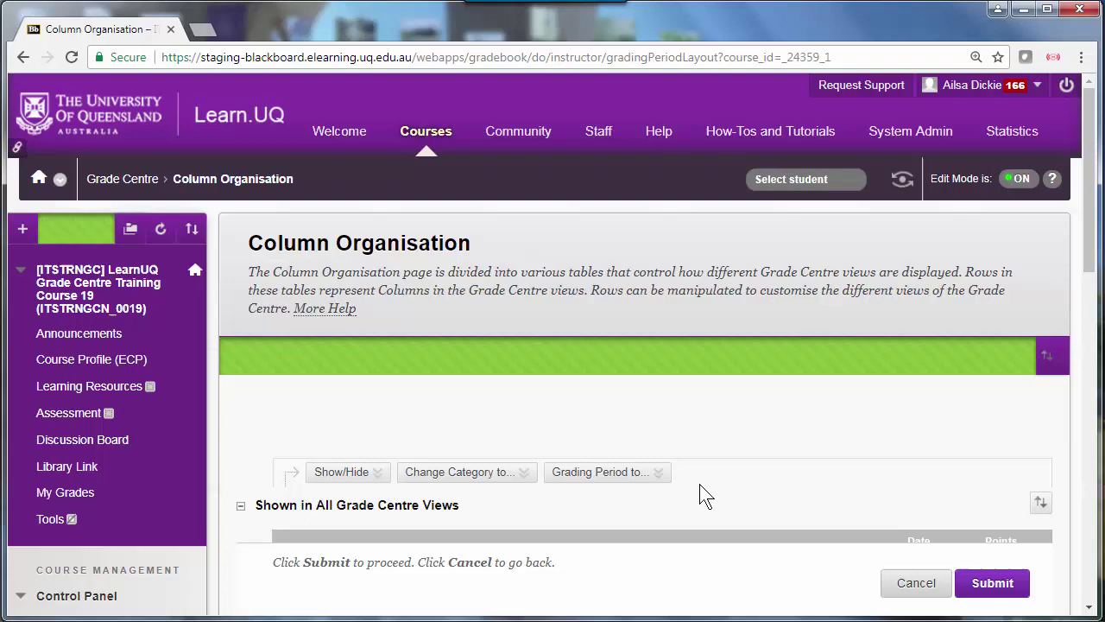
{"action": "scroll", "coordinate": [700, 483], "scroll_direction": "down", "scroll_amount": 5}
{"action": "scroll", "coordinate": [699, 483], "scroll_direction": "down", "scroll_amount": 5}
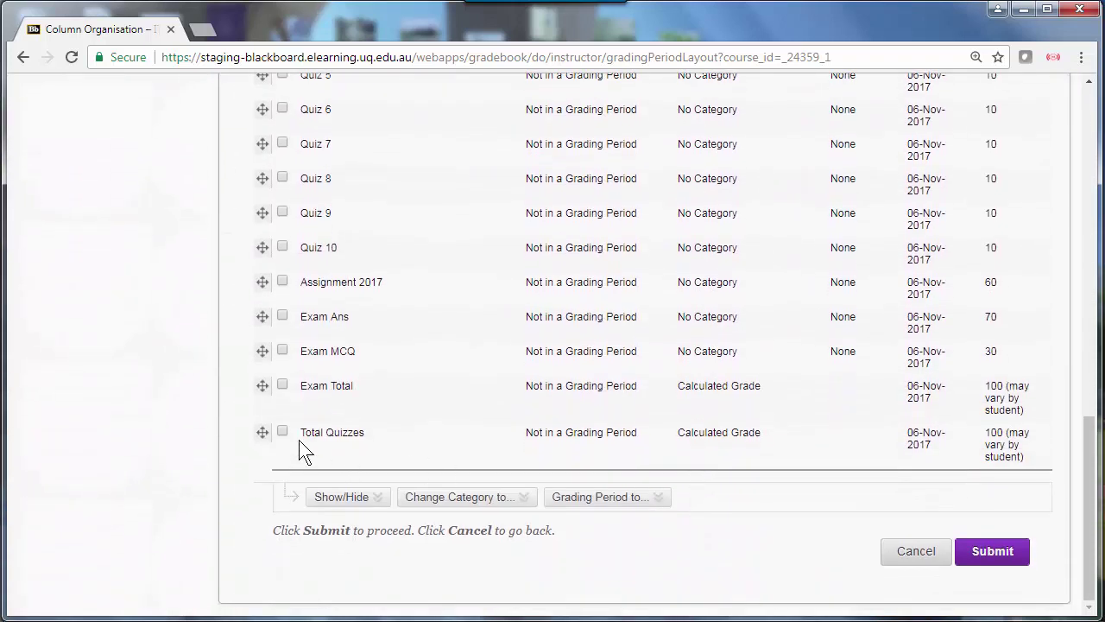
{"action": "left_click_drag", "start_coordinate": [260, 429], "coordinate": [255, 385]}
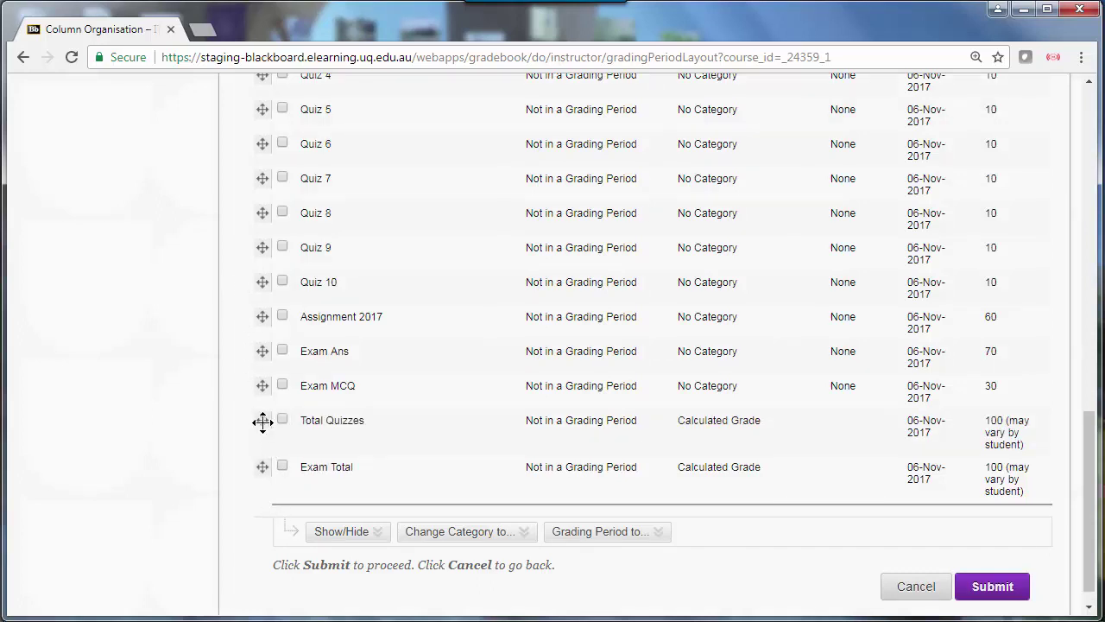
{"action": "left_click_drag", "start_coordinate": [262, 419], "coordinate": [252, 177]}
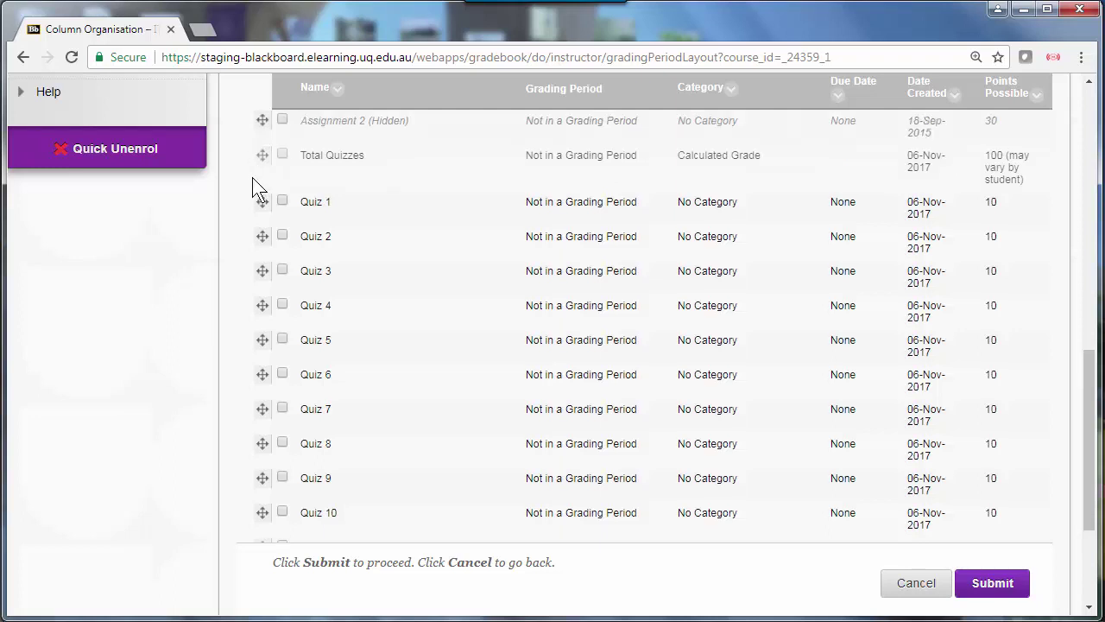
{"action": "left_click", "coordinate": [992, 584]}
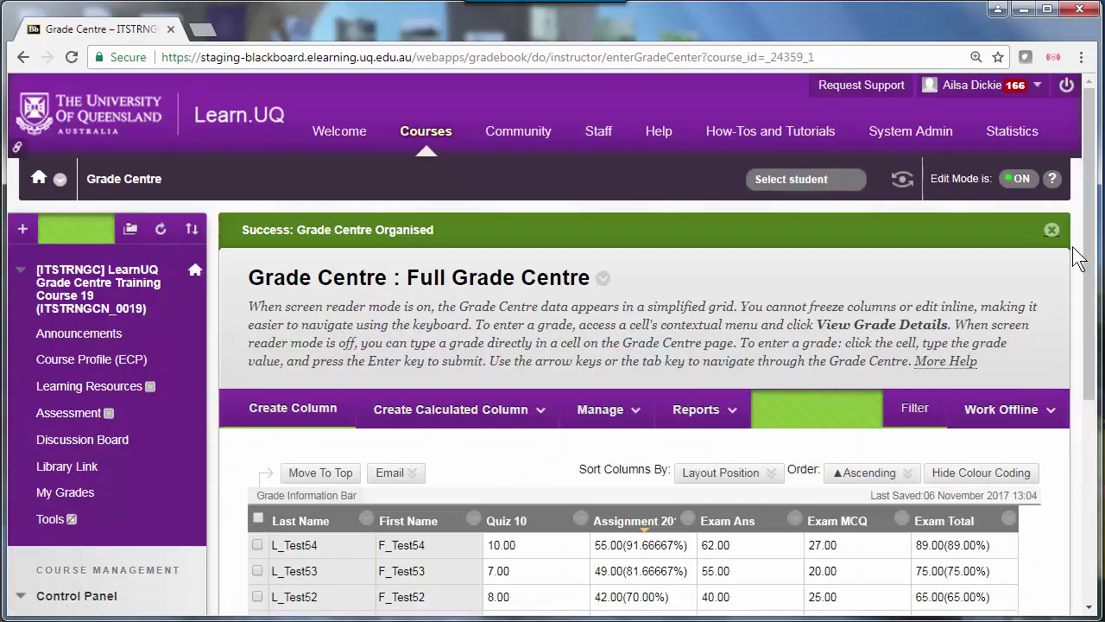
Examine the Total Quizzes results beside the individual quiz scores in the grade grid.
{"action": "scroll", "coordinate": [1095, 292], "scroll_direction": "down", "scroll_amount": 1}
{"action": "scroll", "coordinate": [1095, 292], "scroll_direction": "down", "scroll_amount": 2}
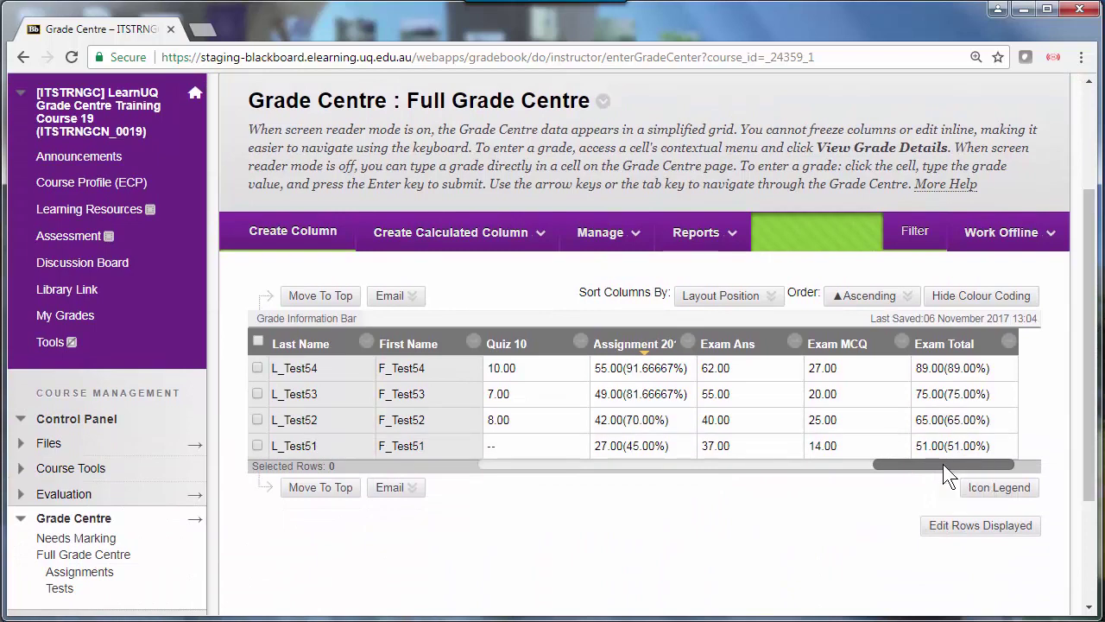
{"action": "left_click_drag", "start_coordinate": [943, 463], "coordinate": [654, 470]}
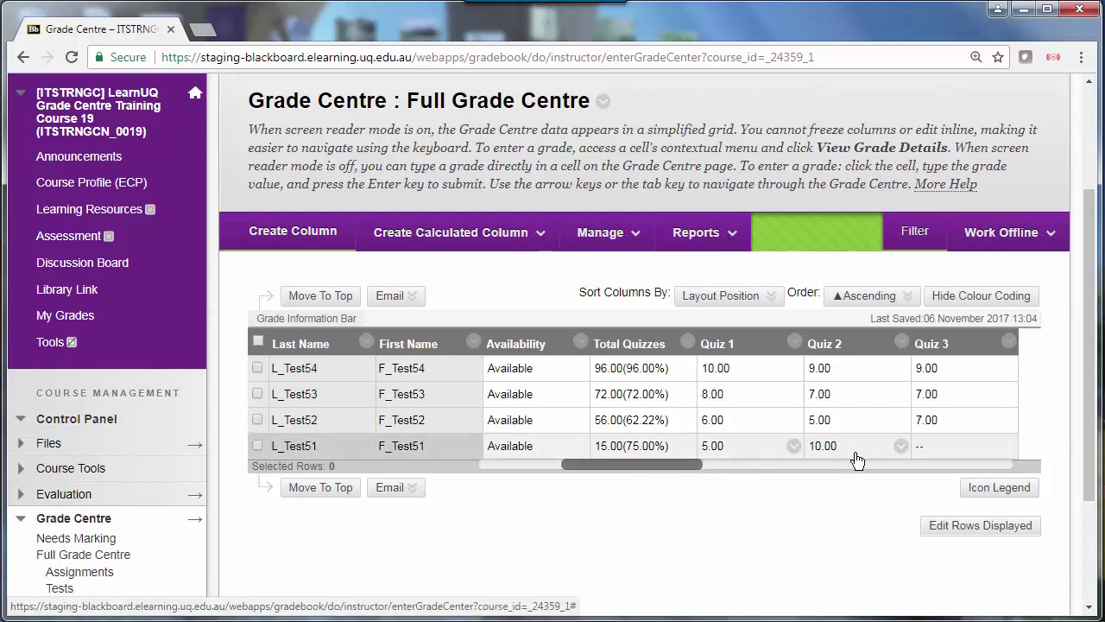
{"action": "left_click_drag", "start_coordinate": [675, 462], "coordinate": [732, 467]}
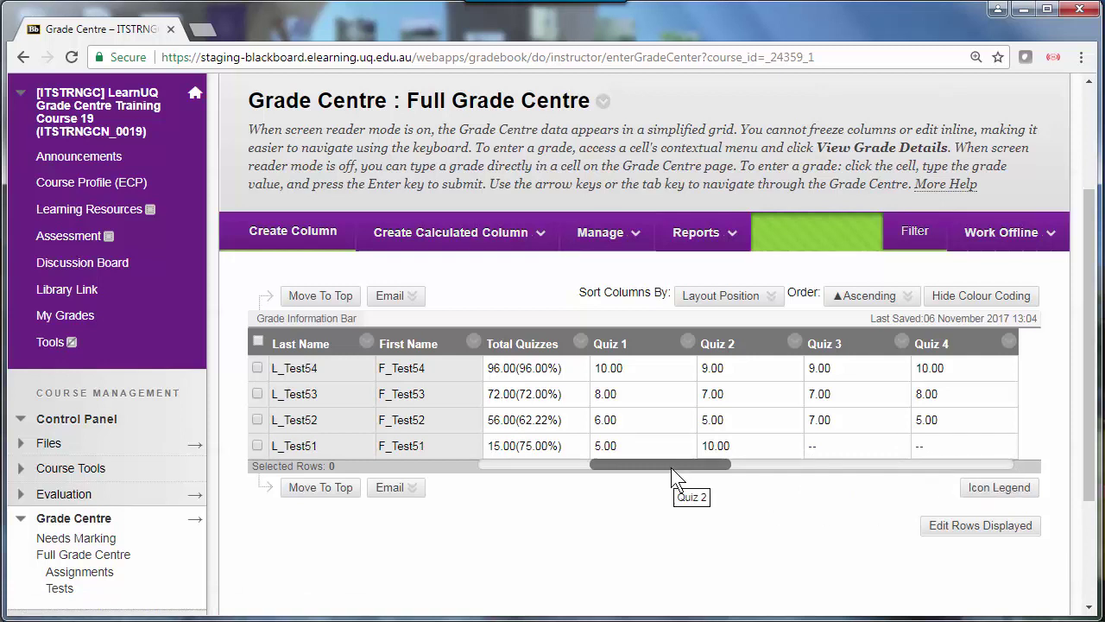
{"action": "left_click_drag", "start_coordinate": [668, 465], "coordinate": [676, 498]}
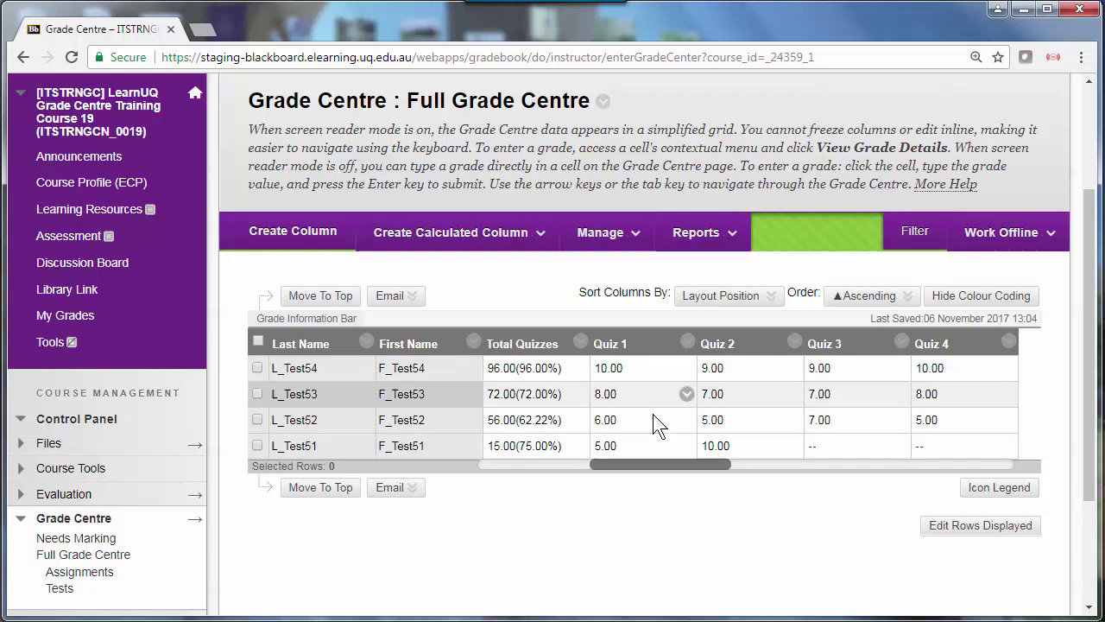
Edit the Total Quizzes column so Calculate as running total is set to No, and submit the change.
{"action": "left_click", "coordinate": [581, 343]}
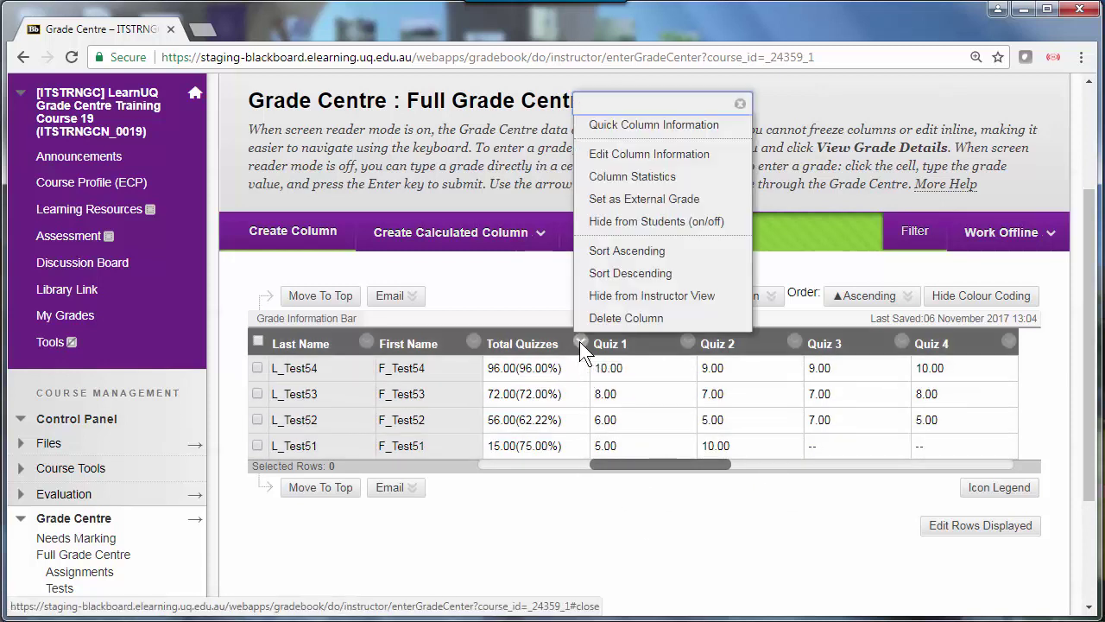
{"action": "left_click", "coordinate": [610, 158]}
{"action": "scroll", "coordinate": [664, 568], "scroll_direction": "down", "scroll_amount": 15}
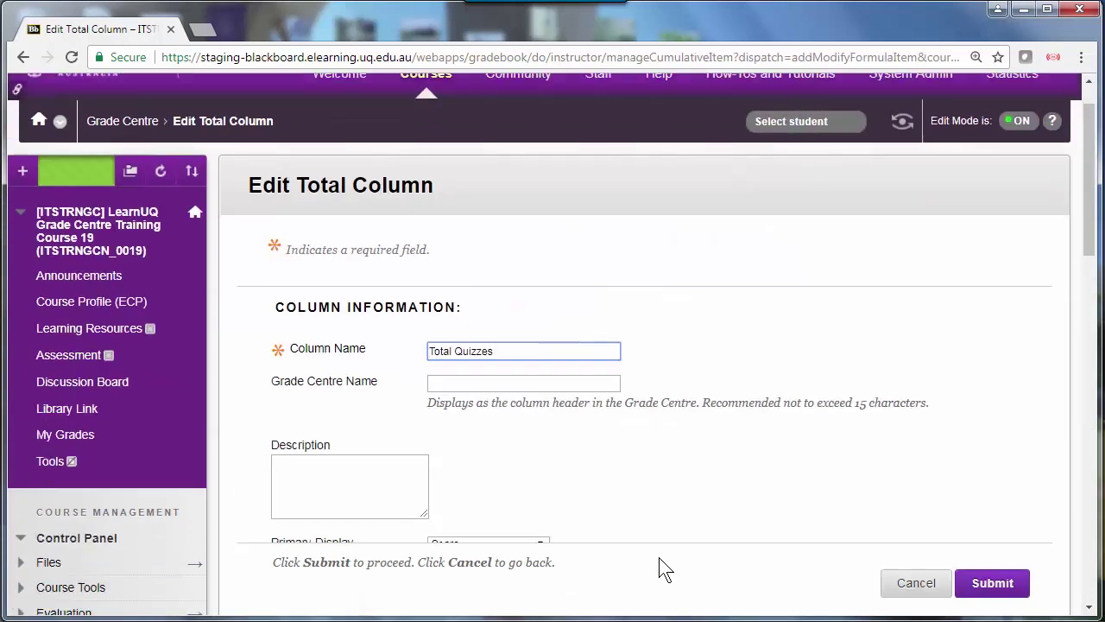
{"action": "scroll", "coordinate": [664, 568], "scroll_direction": "down", "scroll_amount": 3}
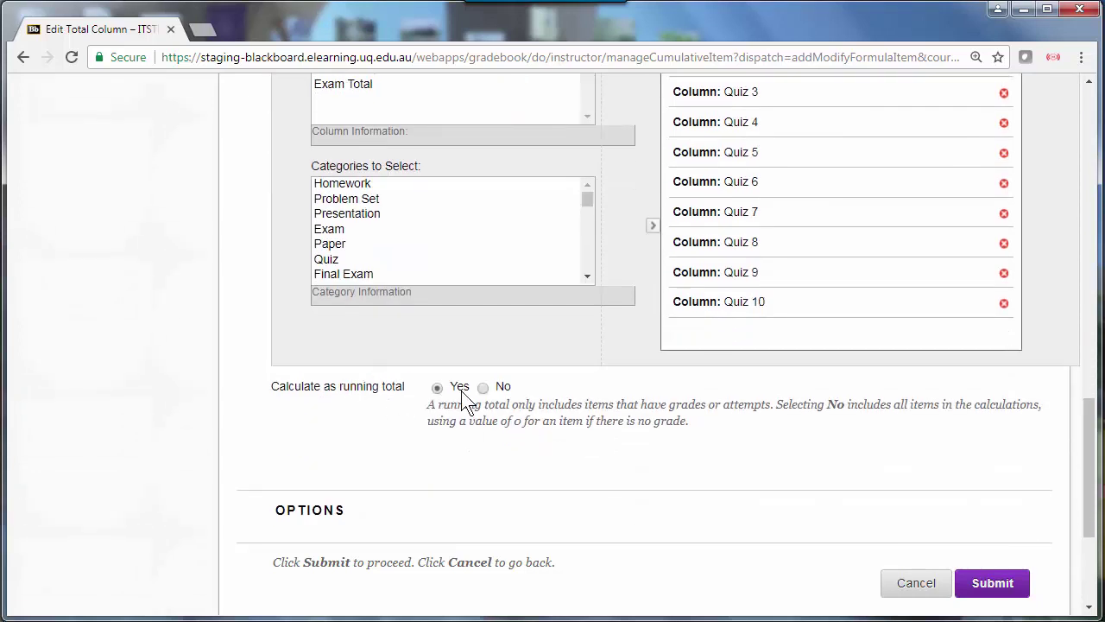
{"action": "left_click", "coordinate": [484, 388]}
{"action": "left_click", "coordinate": [993, 584]}
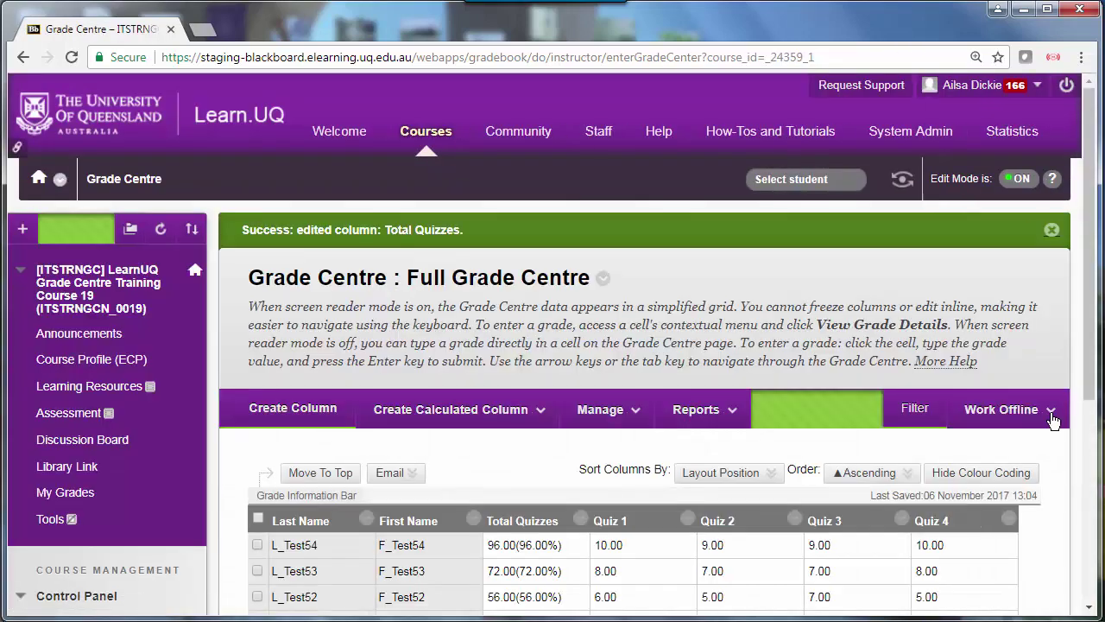
Open the Assignment 2017 column information, check its points possible value, and submit the form.
{"action": "left_click_drag", "start_coordinate": [1089, 332], "coordinate": [1090, 422]}
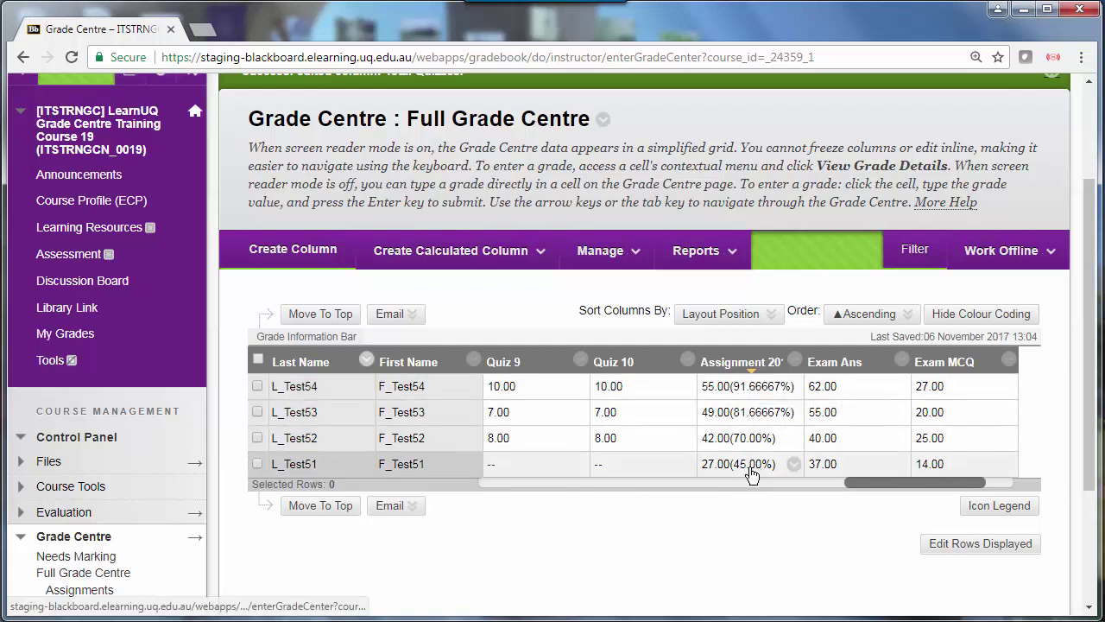
{"action": "left_click", "coordinate": [793, 361]}
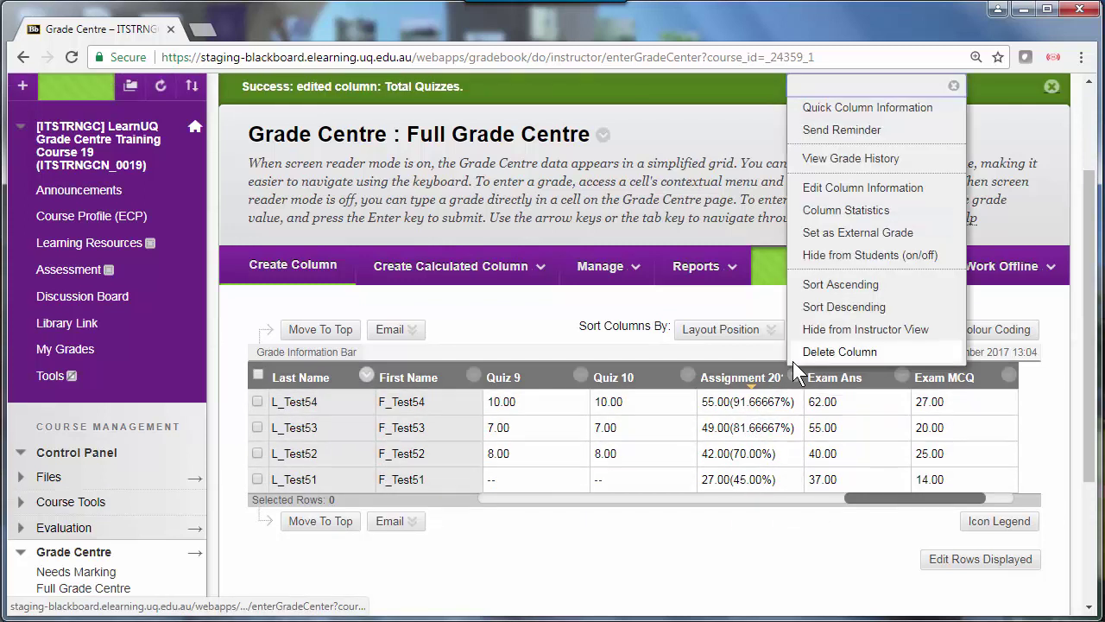
{"action": "left_click", "coordinate": [832, 190]}
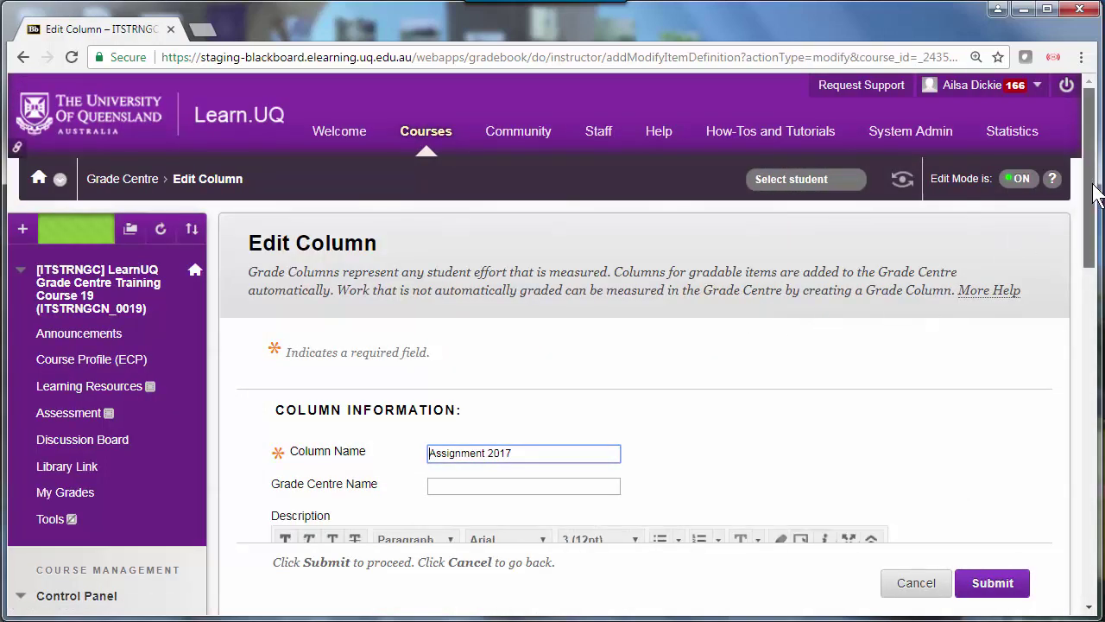
{"action": "left_click_drag", "start_coordinate": [1094, 183], "coordinate": [1088, 375]}
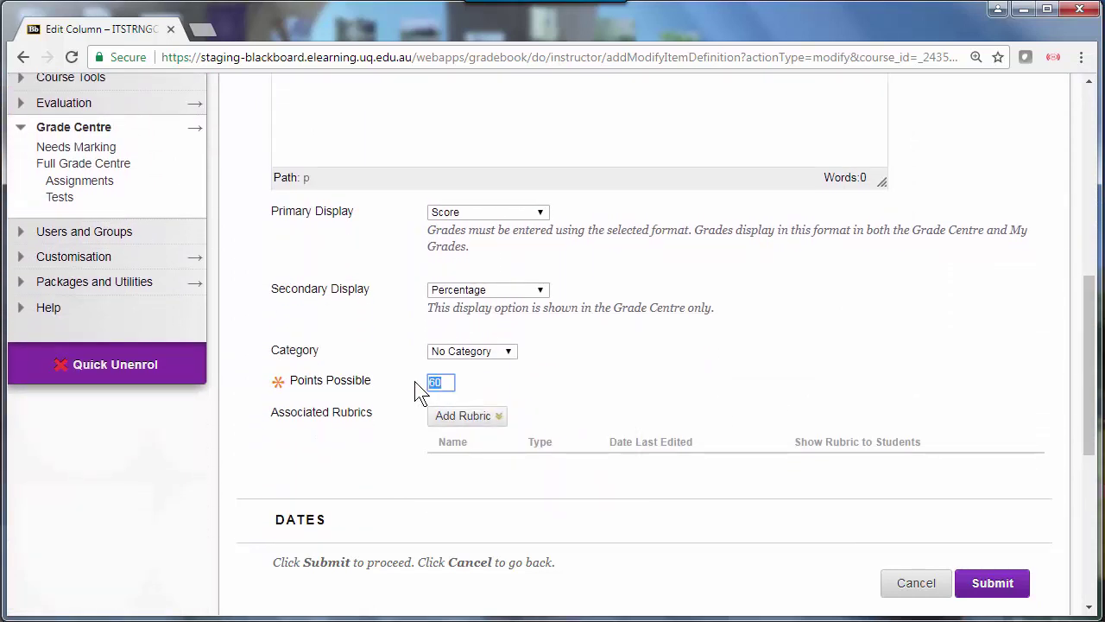
{"action": "left_click", "coordinate": [513, 390]}
{"action": "key", "text": "ctrl+a"}
{"action": "left_click_drag", "start_coordinate": [1097, 370], "coordinate": [1091, 407]}
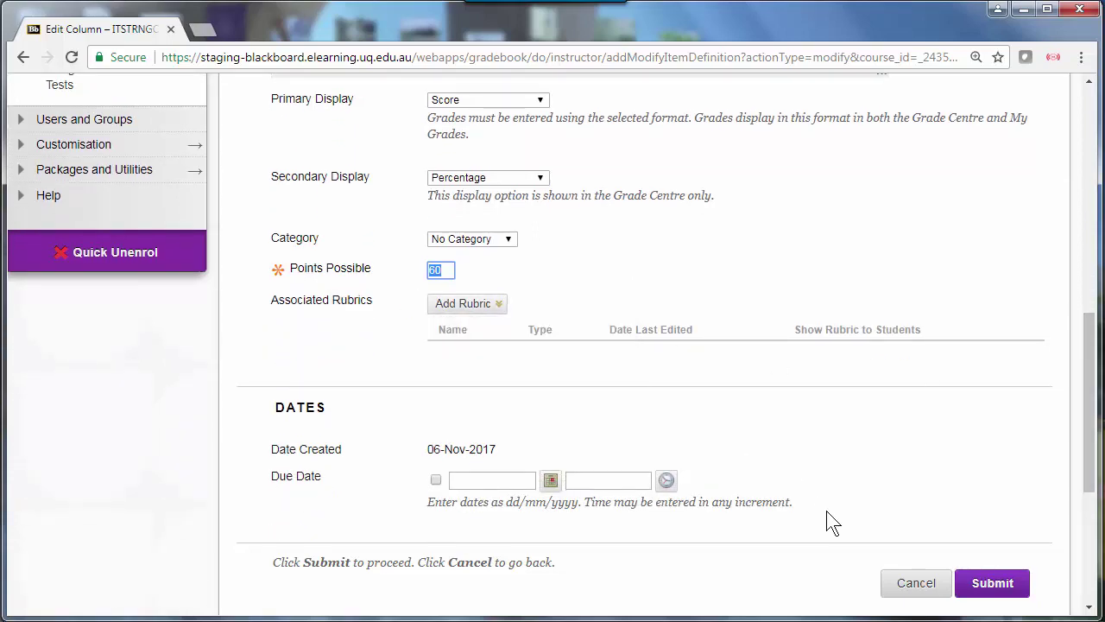
{"action": "left_click", "coordinate": [987, 590]}
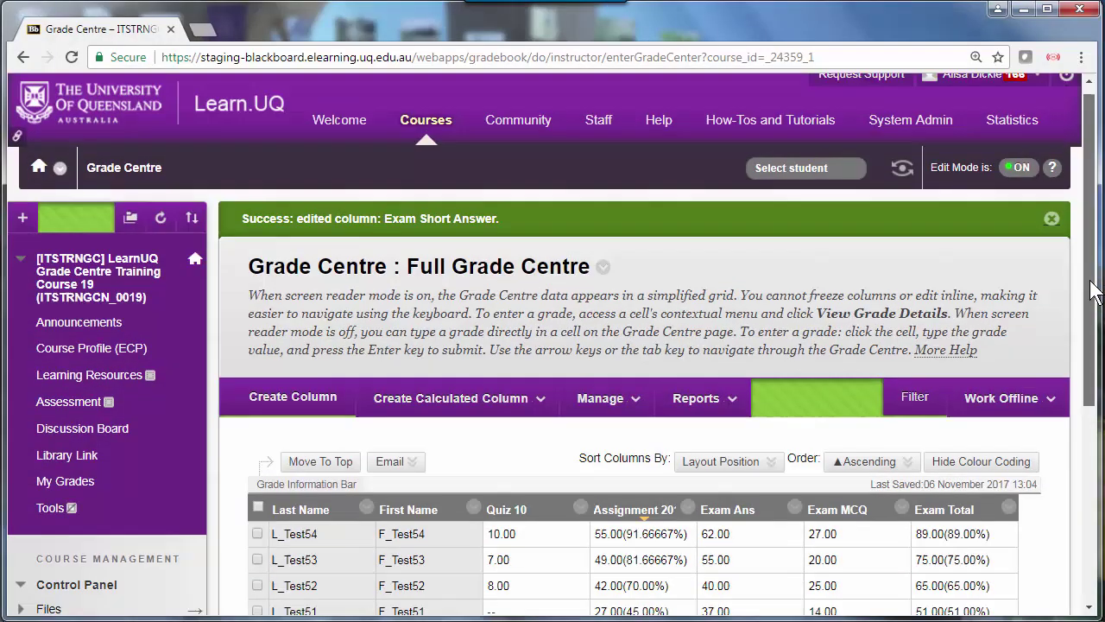
Start a weighted column named Final results with Score as primary display and Percentage as secondary display.
{"action": "left_click_drag", "start_coordinate": [1093, 292], "coordinate": [1093, 366]}
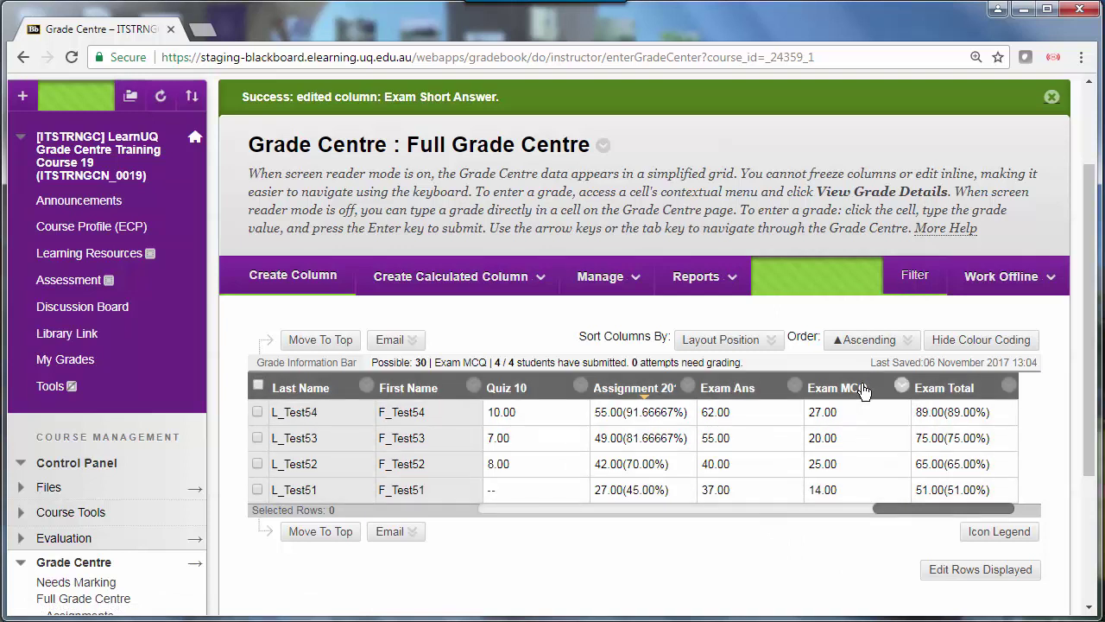
{"action": "left_click", "coordinate": [881, 413]}
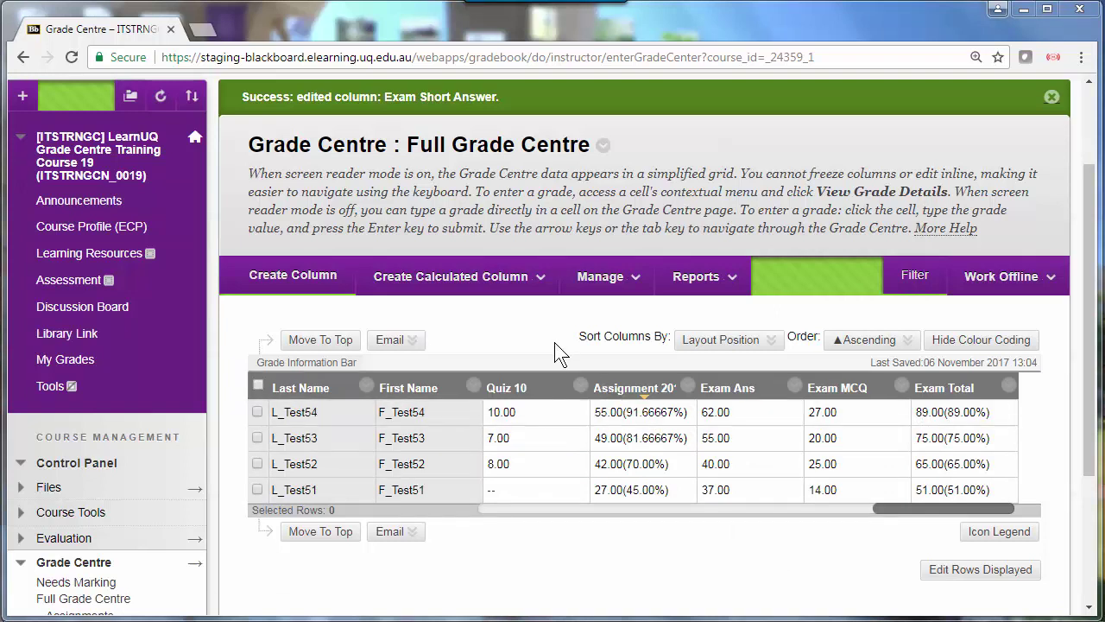
{"action": "left_click", "coordinate": [418, 278]}
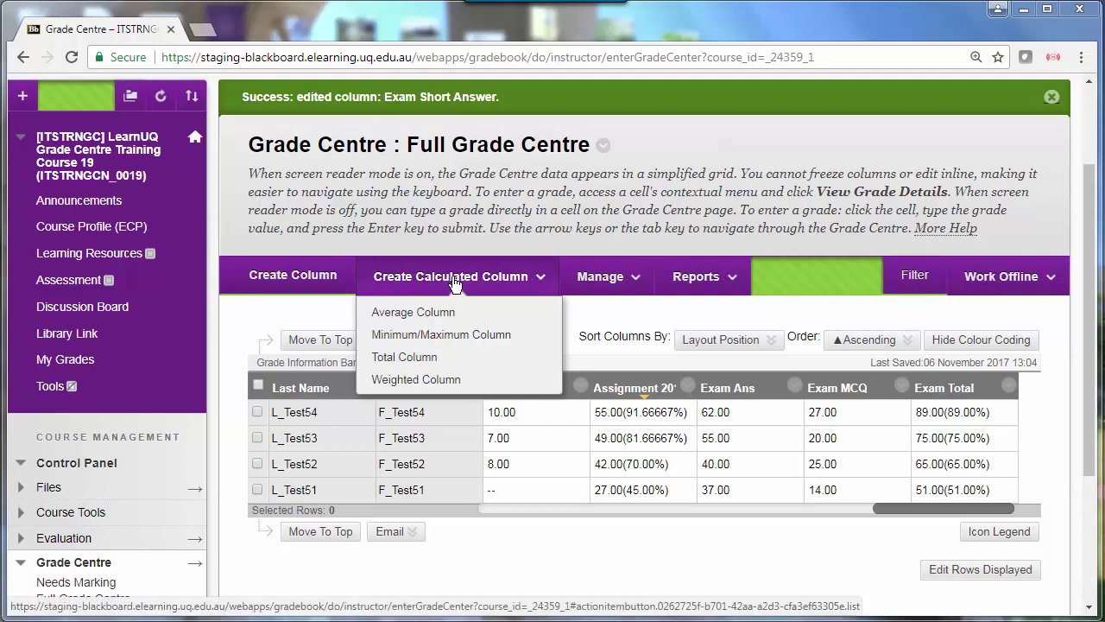
{"action": "left_click", "coordinate": [418, 380]}
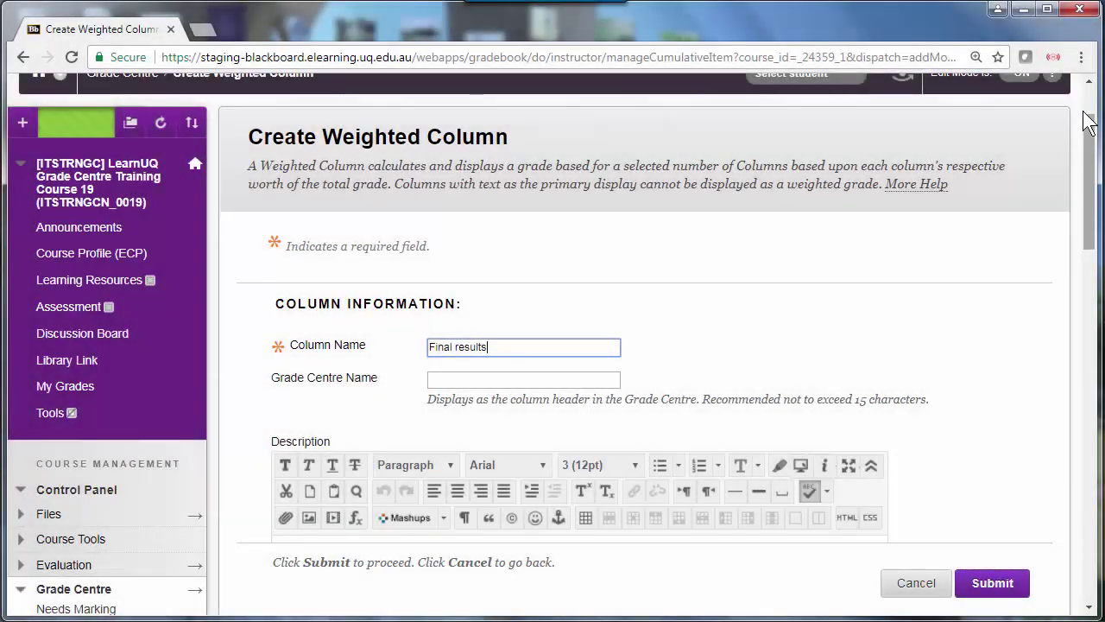
{"action": "scroll", "coordinate": [907, 301], "scroll_direction": "down", "scroll_amount": 5}
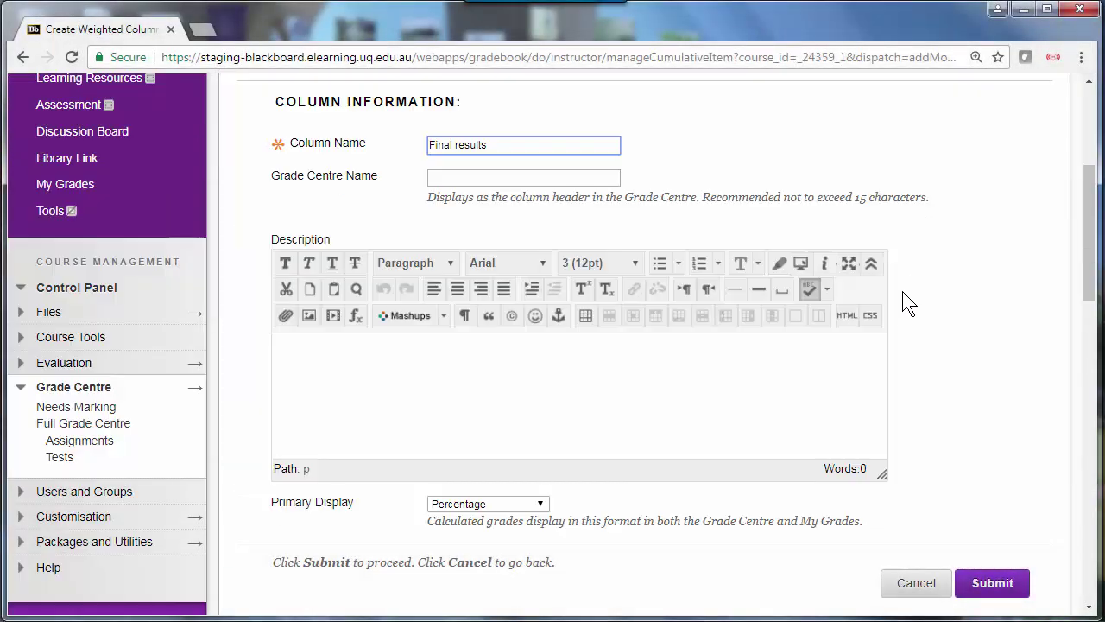
{"action": "left_click", "coordinate": [507, 307]}
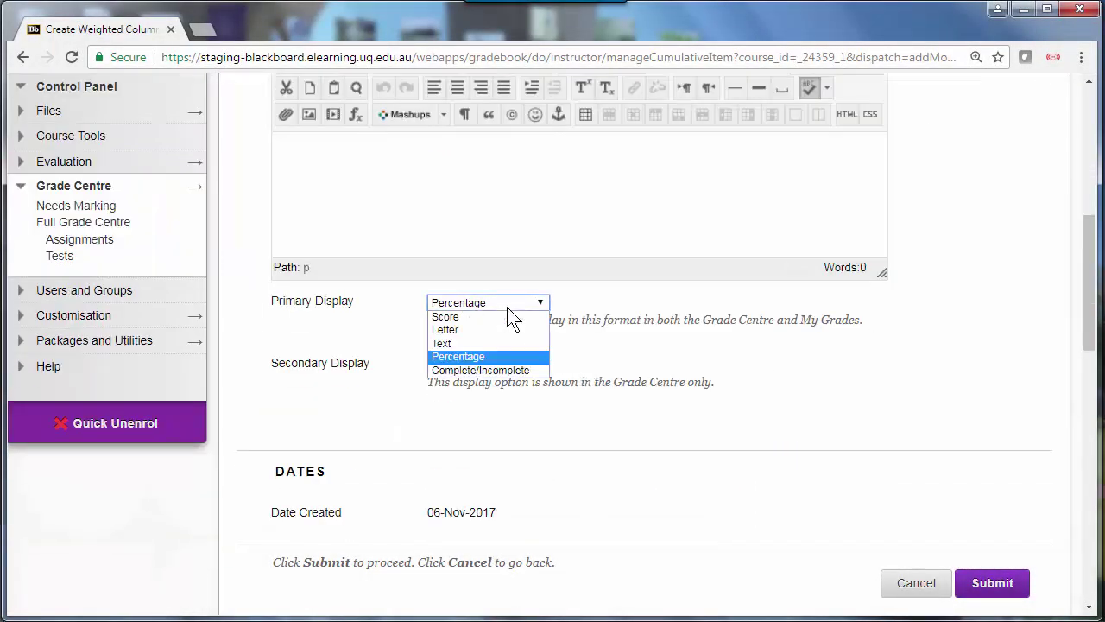
{"action": "left_click", "coordinate": [500, 320]}
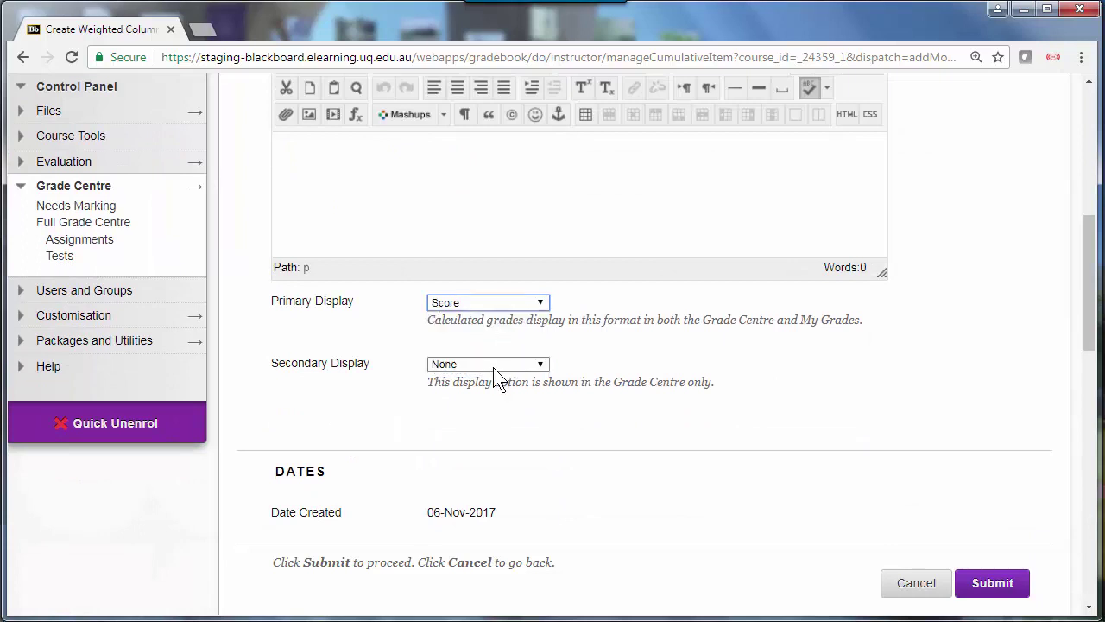
{"action": "left_click", "coordinate": [492, 365]}
{"action": "left_click", "coordinate": [498, 419]}
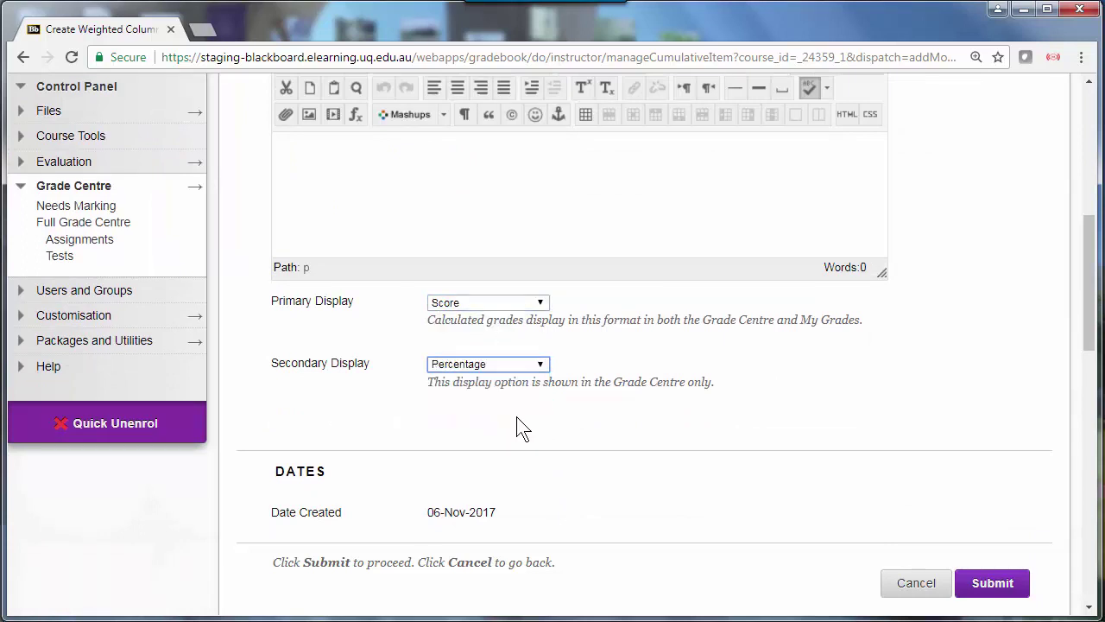
Include Total Quizzes at 20% and Exam Total at 50% in the weighted grade.
{"action": "left_click_drag", "start_coordinate": [1093, 276], "coordinate": [1098, 409]}
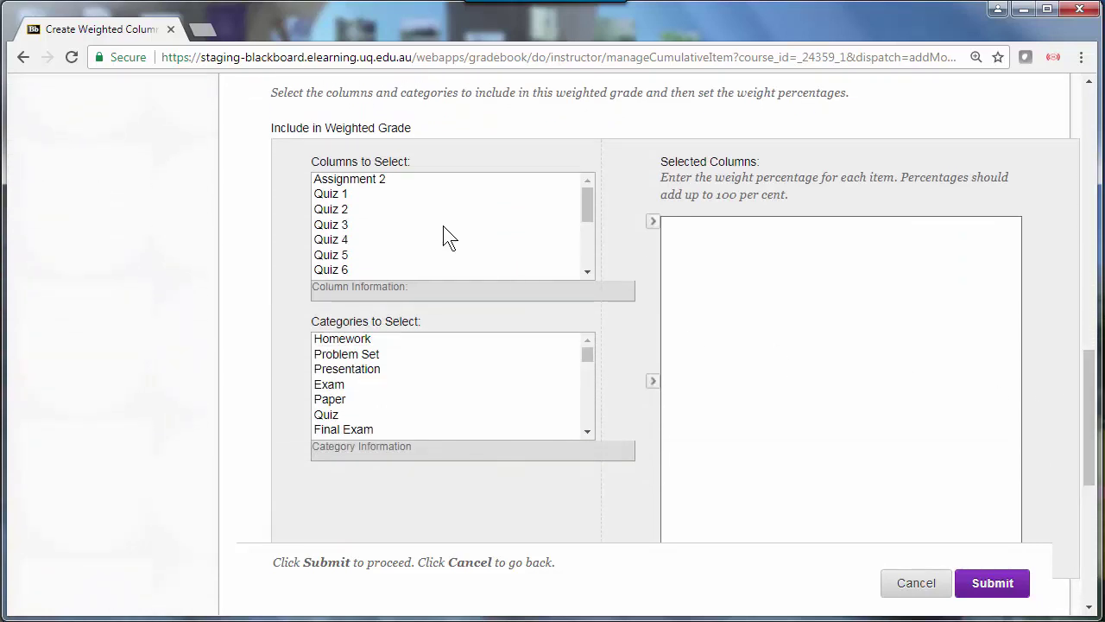
{"action": "left_click_drag", "start_coordinate": [591, 206], "coordinate": [594, 263]}
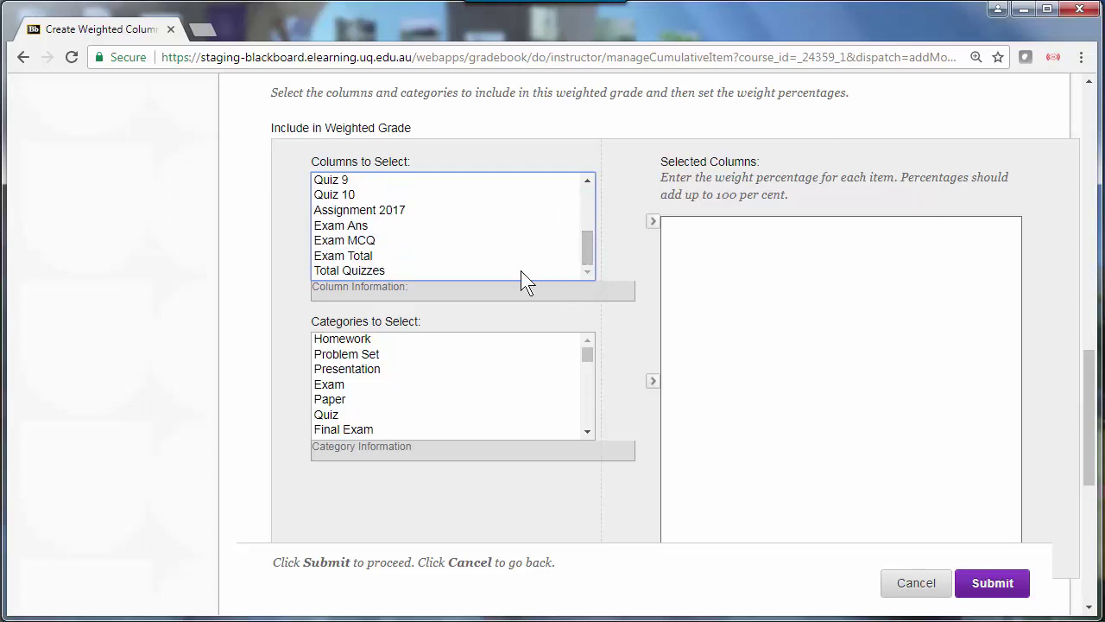
{"action": "left_click", "coordinate": [375, 271]}
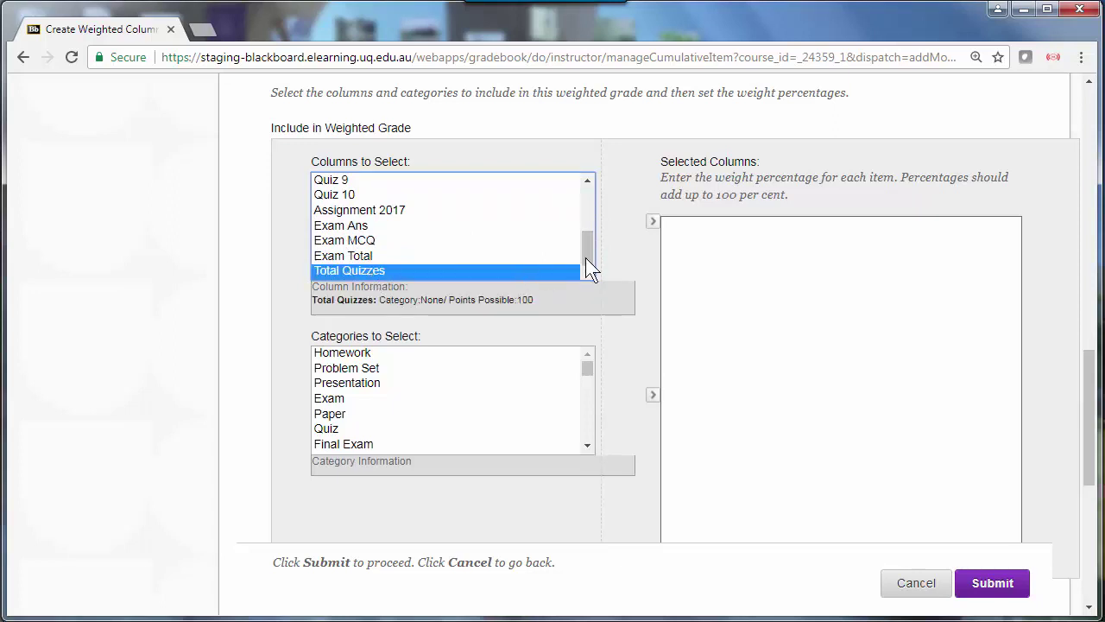
{"action": "left_click", "coordinate": [654, 224]}
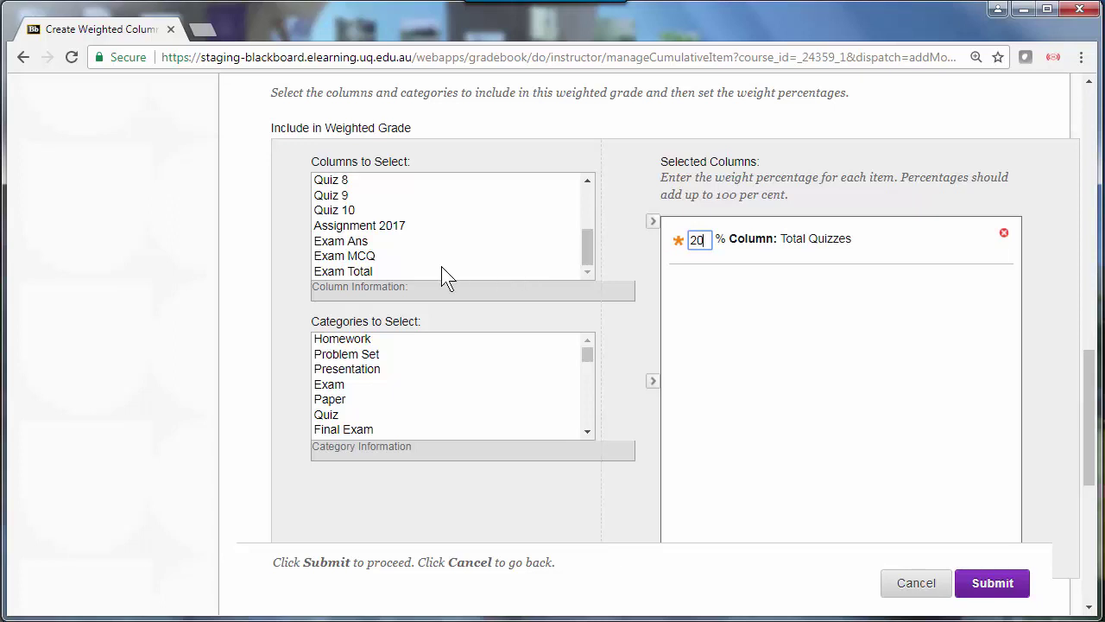
{"action": "left_click", "coordinate": [336, 271]}
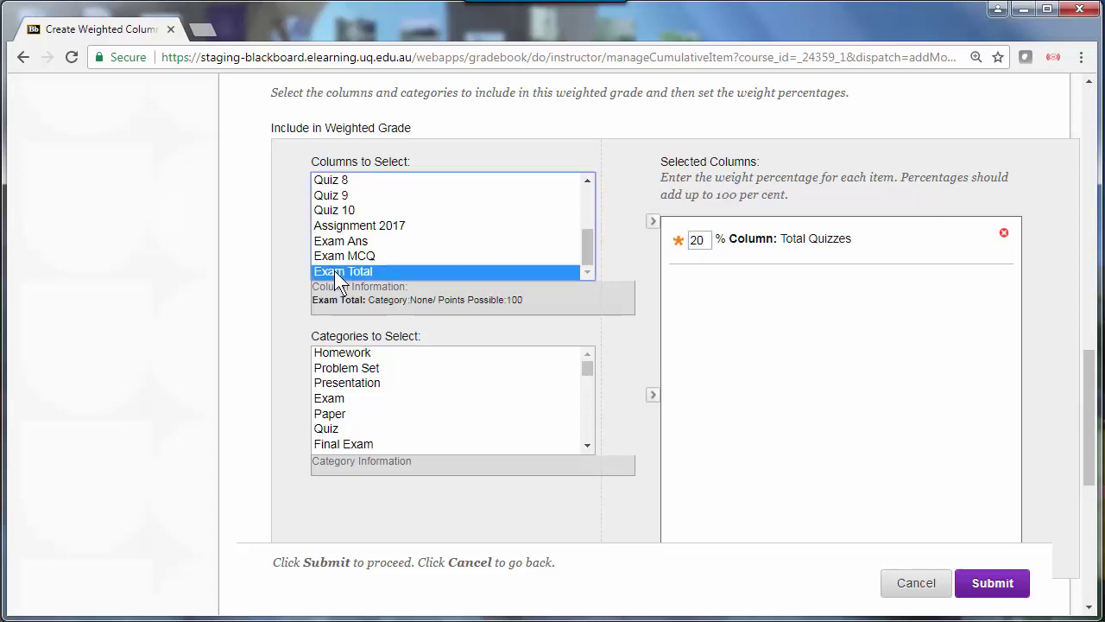
{"action": "left_click", "coordinate": [652, 224]}
{"action": "left_click", "coordinate": [695, 287]}
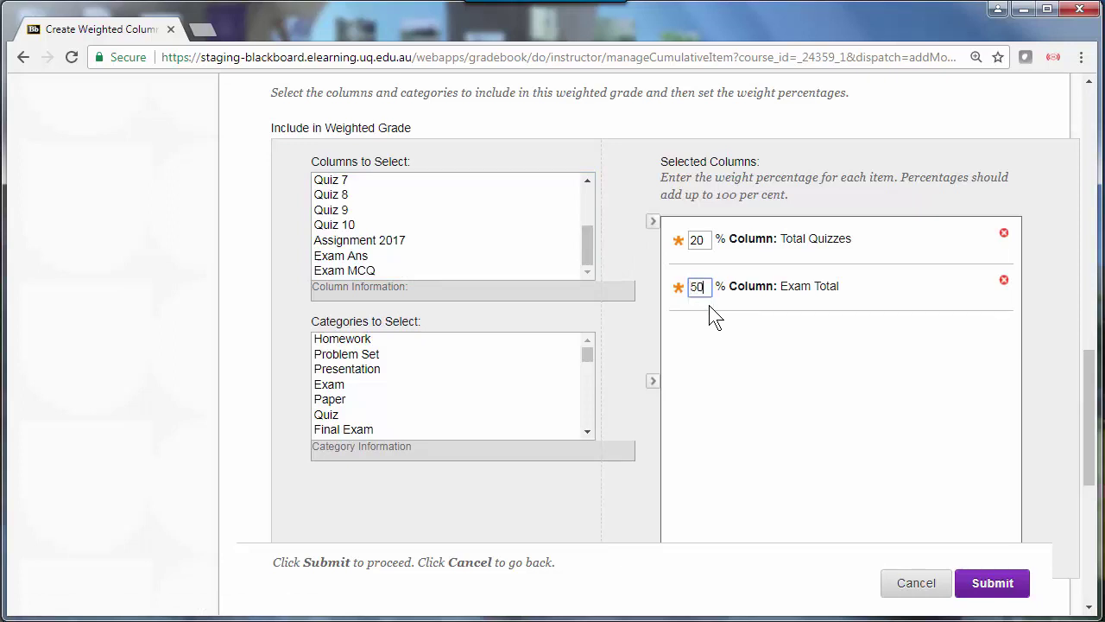
Include Assignment 2017 in the weighted grade with a weight of 30%.
{"action": "left_click", "coordinate": [358, 244]}
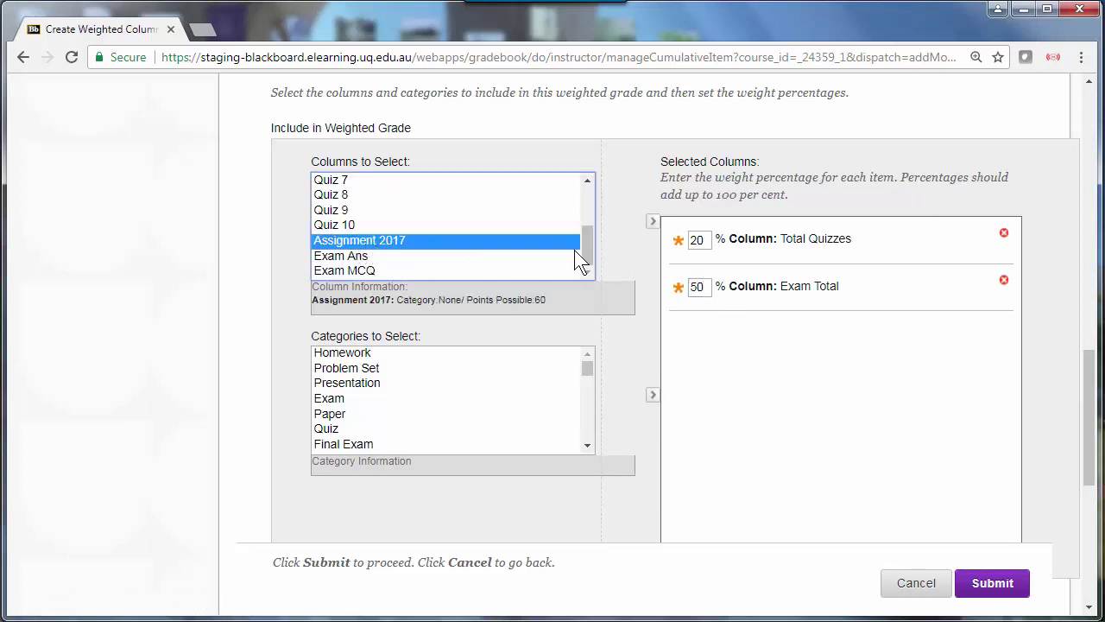
{"action": "left_click_drag", "start_coordinate": [587, 250], "coordinate": [591, 206]}
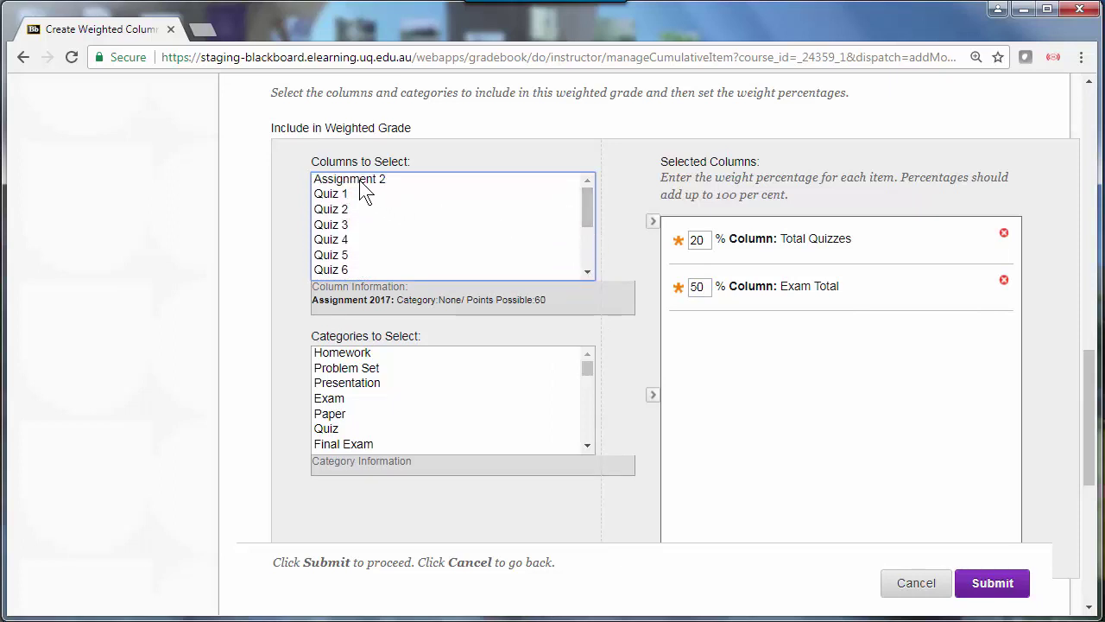
{"action": "left_click_drag", "start_coordinate": [583, 201], "coordinate": [592, 245]}
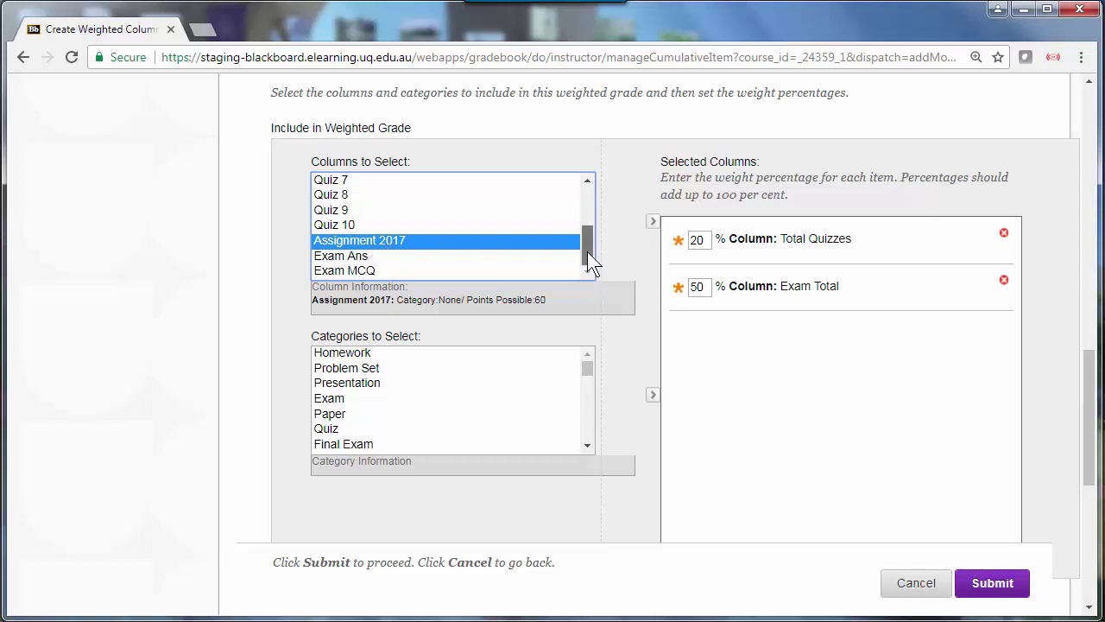
{"action": "mouse_move", "coordinate": [587, 251]}
{"action": "left_mouse_down"}
{"action": "mouse_move", "coordinate": [588, 197]}
{"action": "mouse_move", "coordinate": [595, 256]}
{"action": "left_mouse_up"}
{"action": "left_click", "coordinate": [650, 221]}
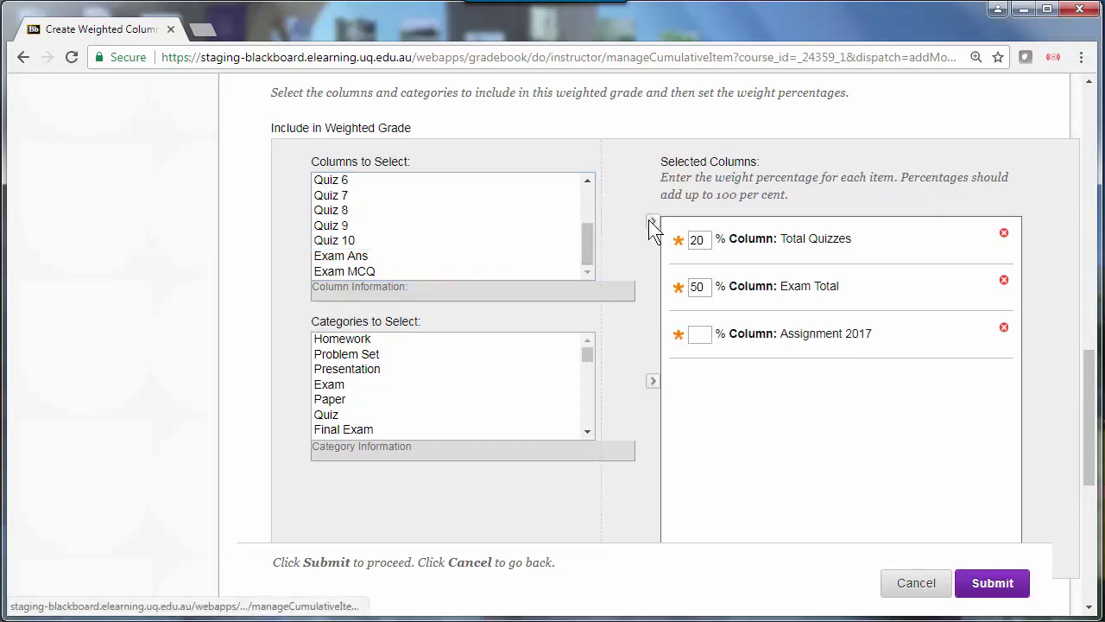
{"action": "left_click", "coordinate": [697, 334]}
{"action": "type", "text": "30"}
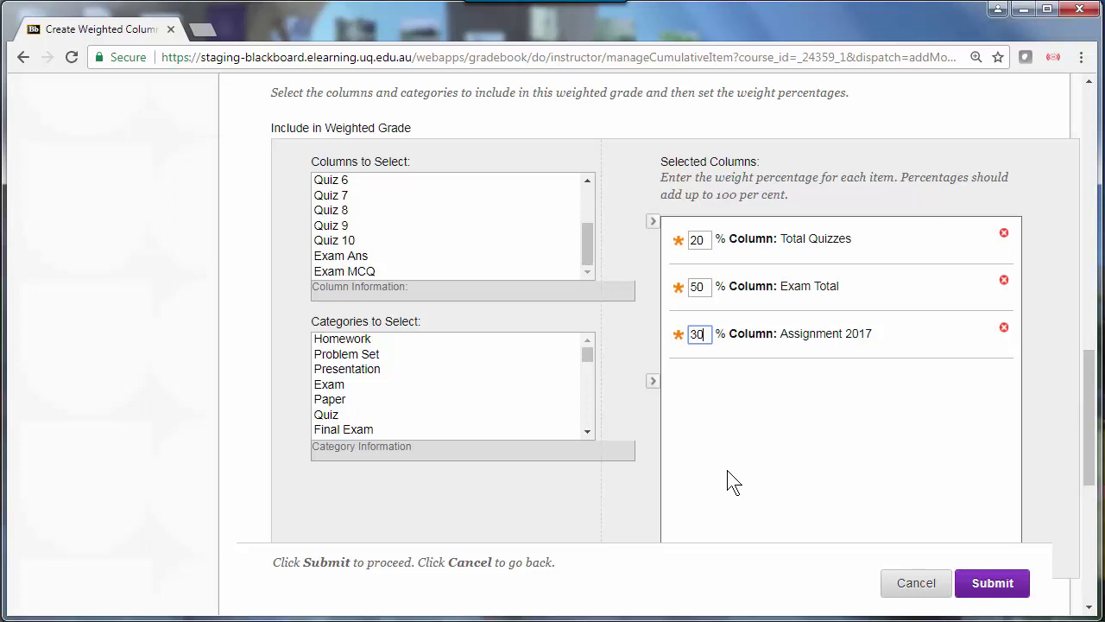
{"action": "left_click", "coordinate": [730, 482]}
Check the total weight, set Calculate as running total to No, and submit the Final results column.
{"action": "left_click_drag", "start_coordinate": [1094, 387], "coordinate": [1093, 430]}
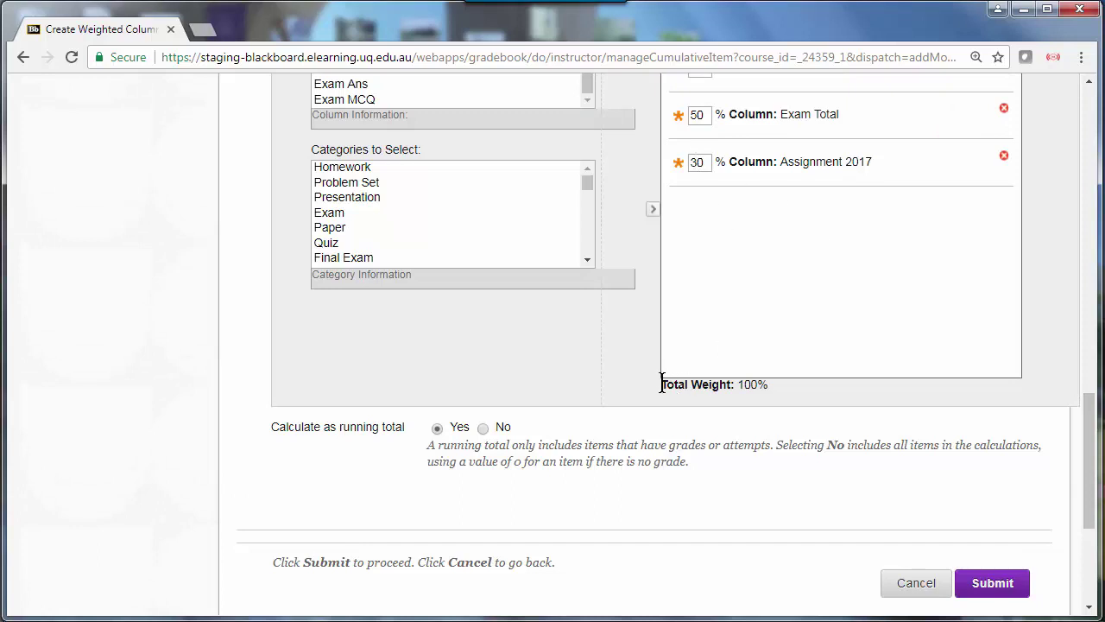
{"action": "left_click_drag", "start_coordinate": [662, 383], "coordinate": [781, 391]}
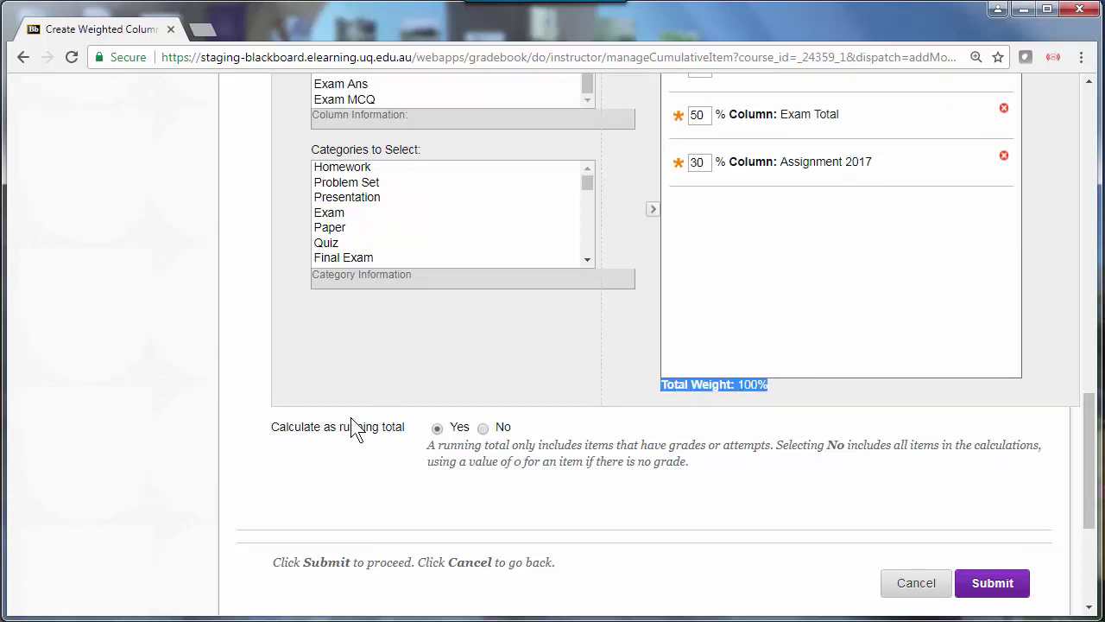
{"action": "left_click", "coordinate": [484, 429]}
{"action": "left_click", "coordinate": [992, 585]}
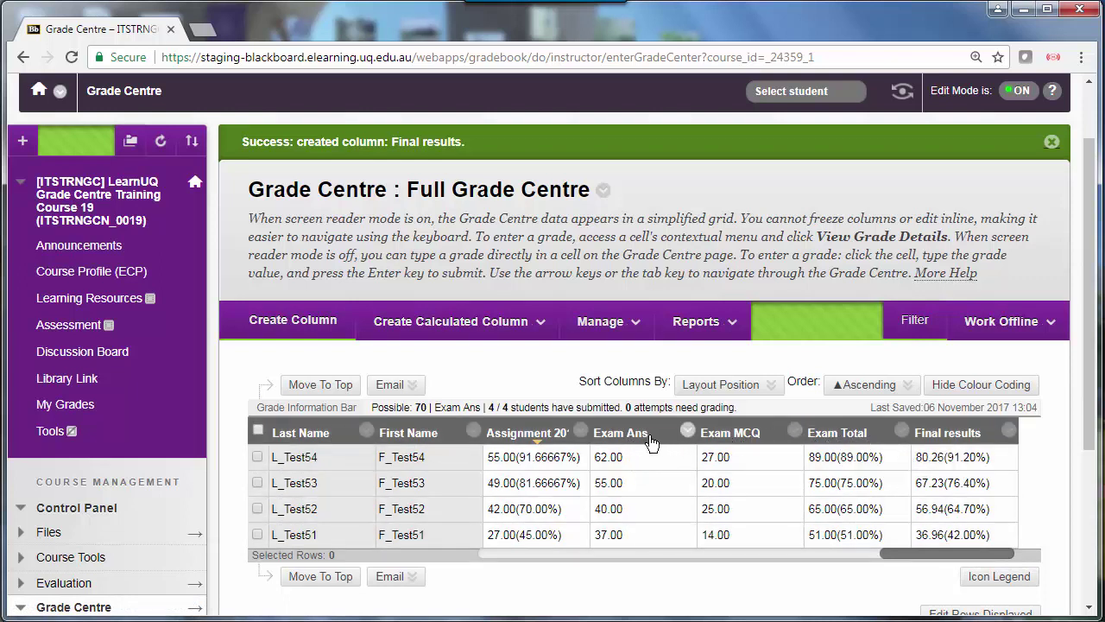
Hide the Final results column from students and reopen its column options.
{"action": "left_click", "coordinate": [1009, 431]}
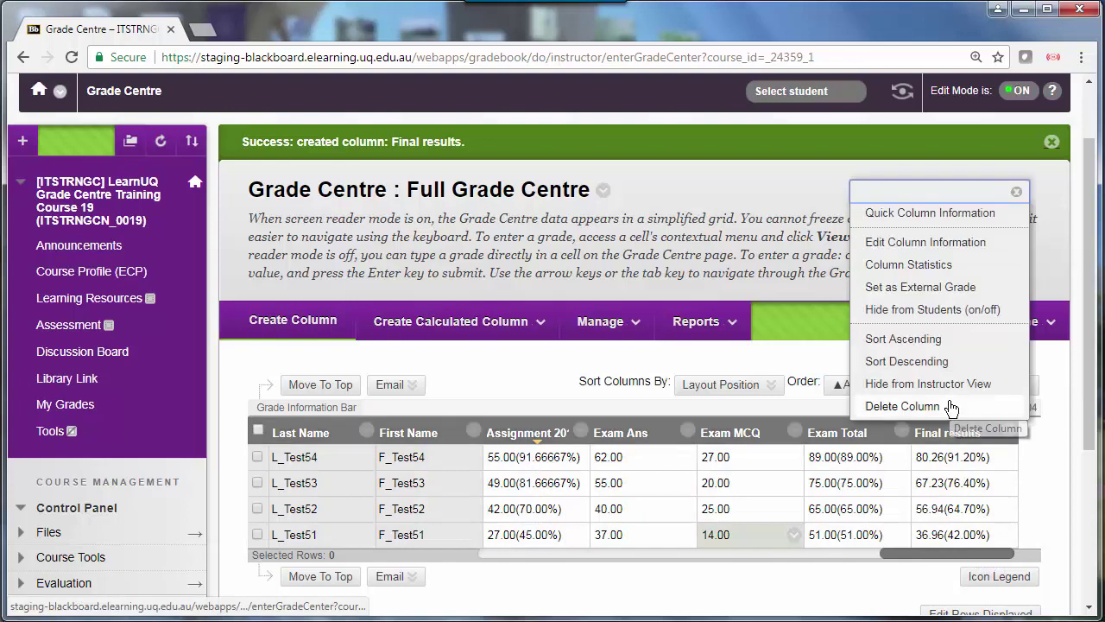
{"action": "left_click", "coordinate": [882, 311]}
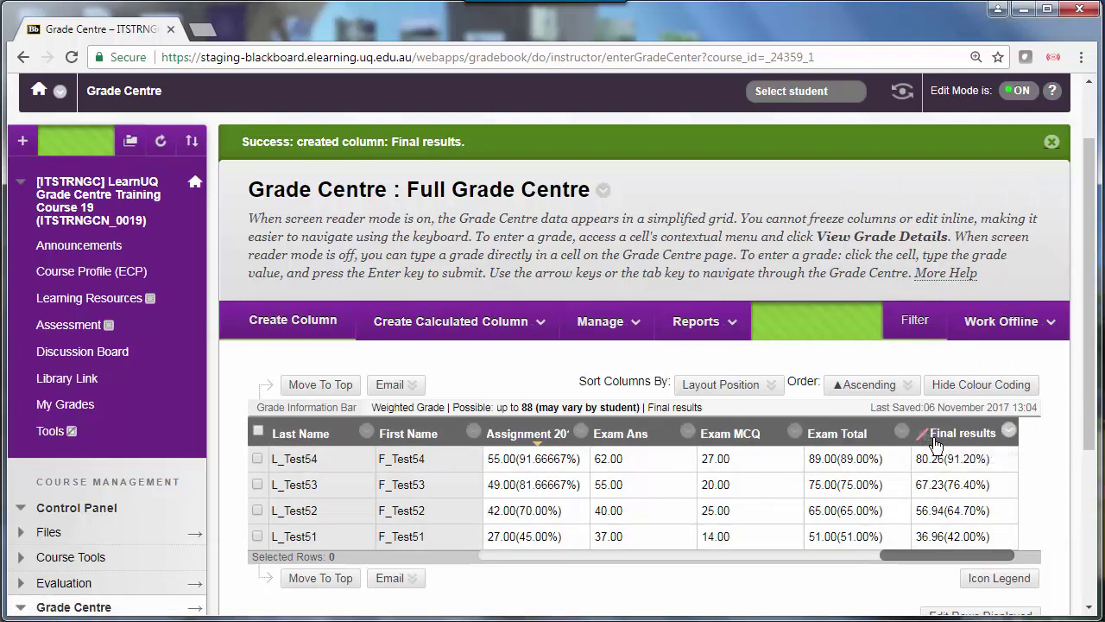
{"action": "left_click", "coordinate": [1008, 431]}
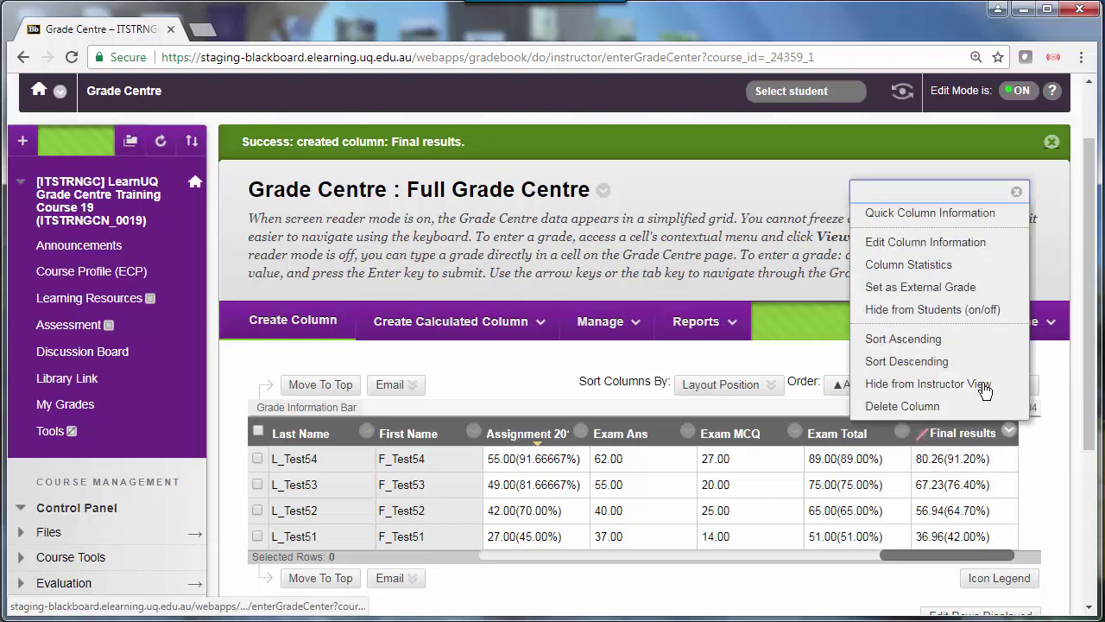
Make the Final results column visible to students, and hide it from them again.
{"action": "left_click", "coordinate": [944, 310]}
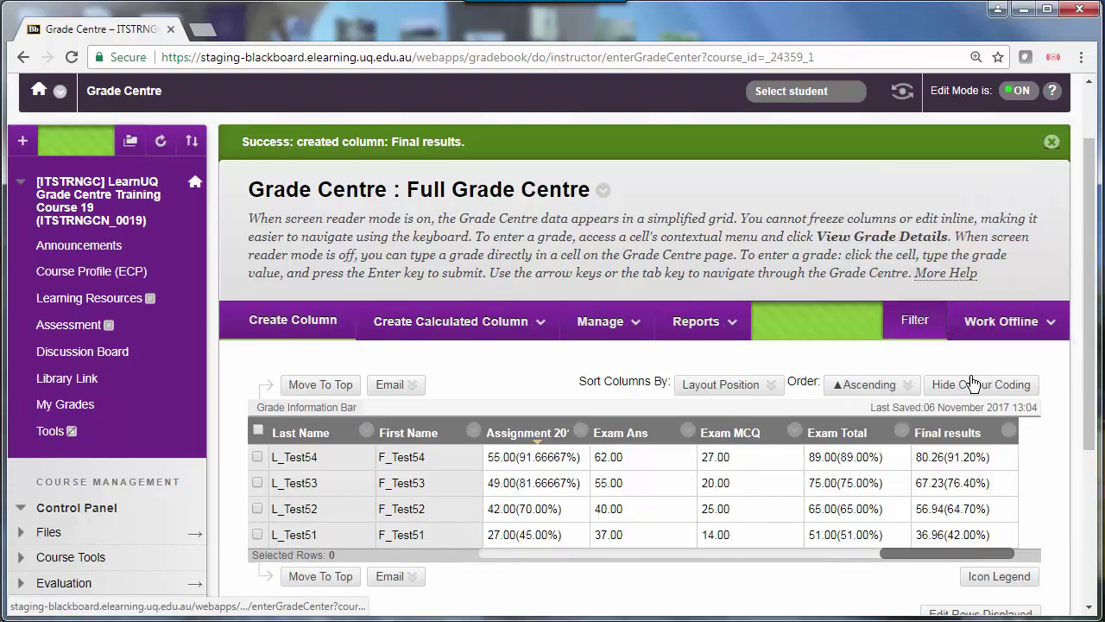
{"action": "left_click", "coordinate": [1008, 431]}
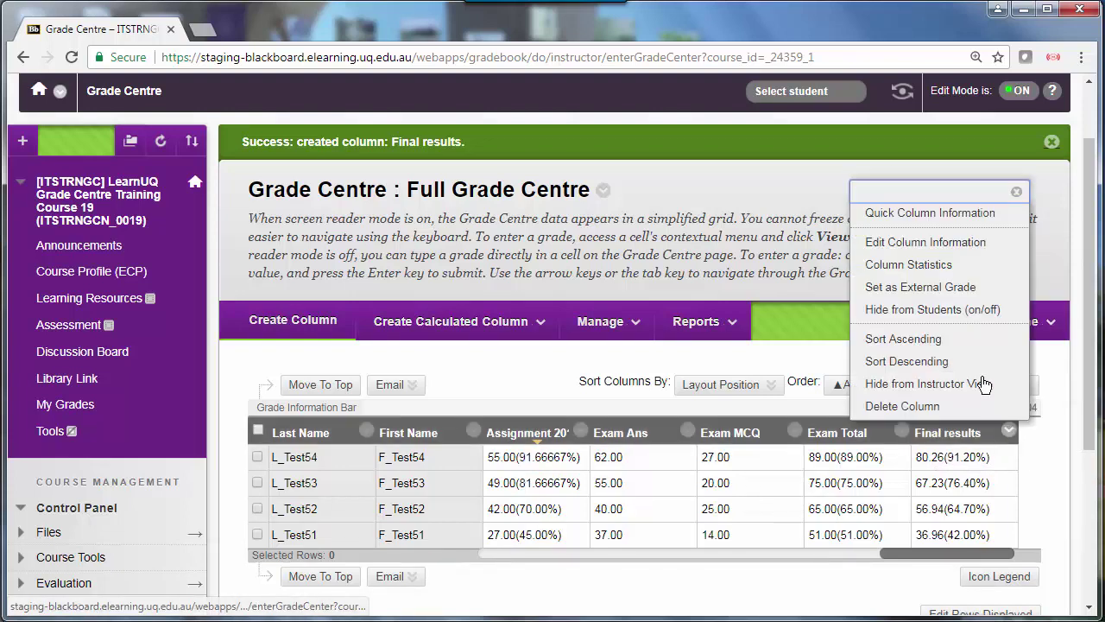
{"action": "left_click", "coordinate": [947, 311]}
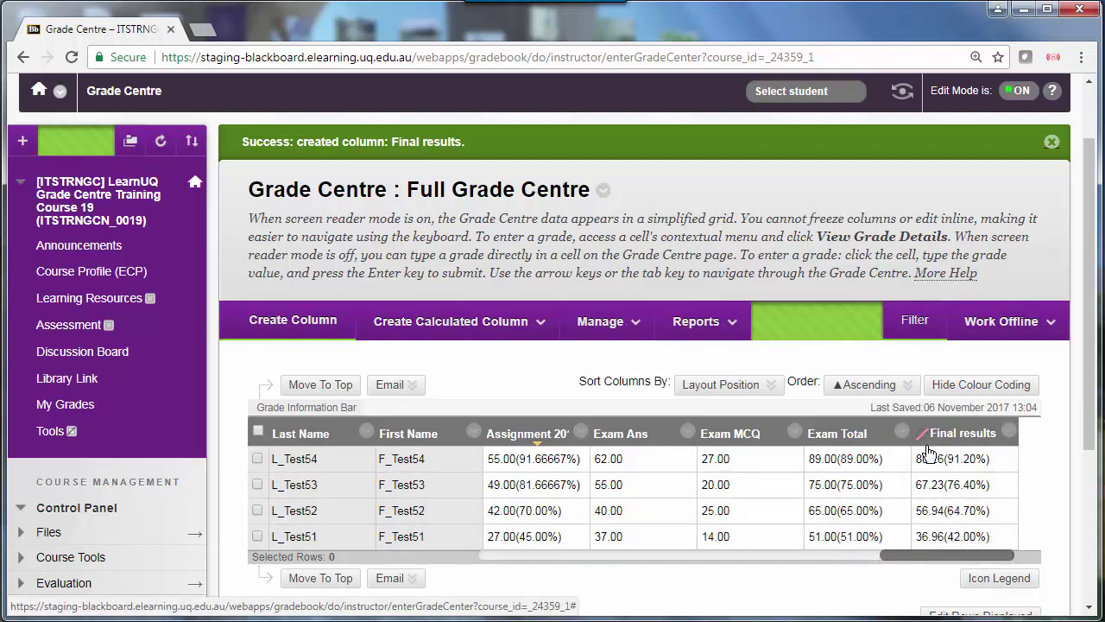
{"action": "left_click", "coordinate": [611, 332]}
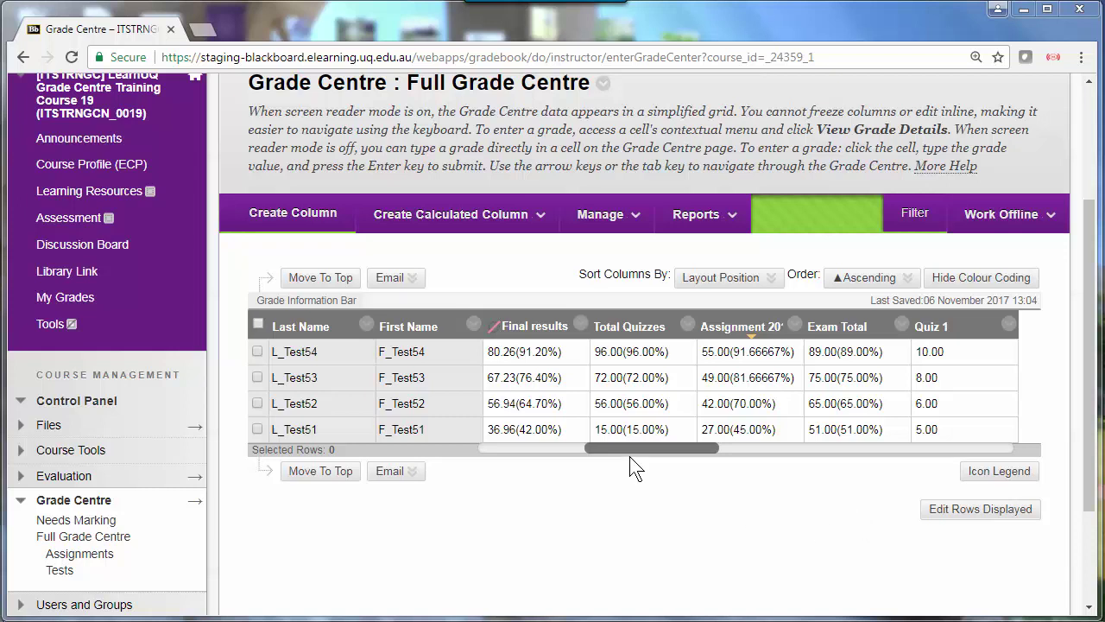
{"action": "left_click", "coordinate": [522, 223]}
{"action": "left_click", "coordinate": [604, 218]}
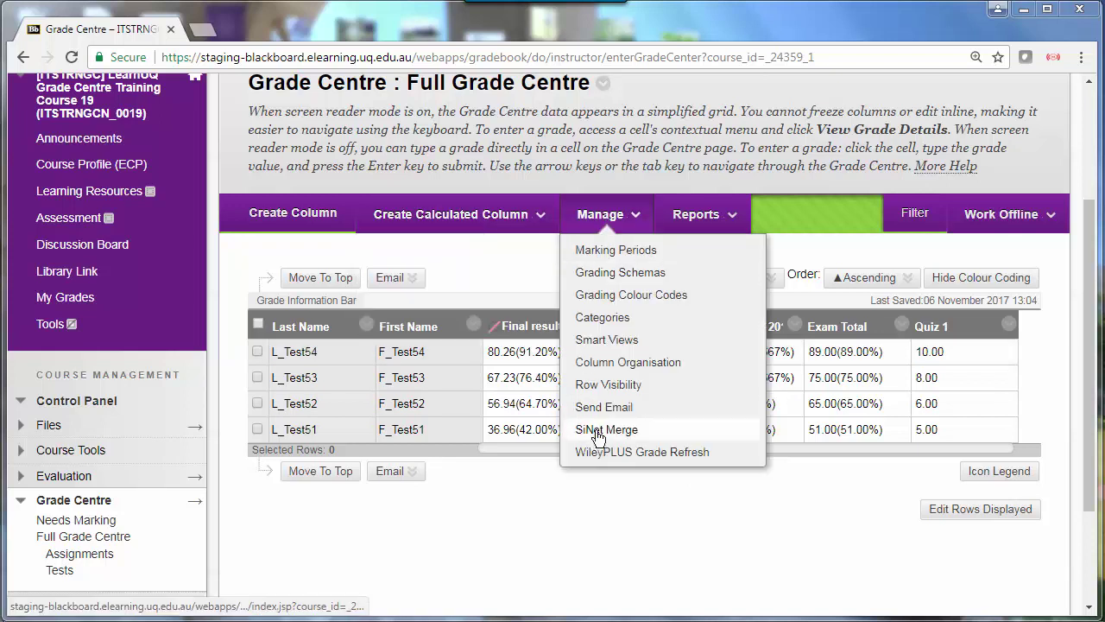
{"action": "left_click", "coordinate": [575, 548]}
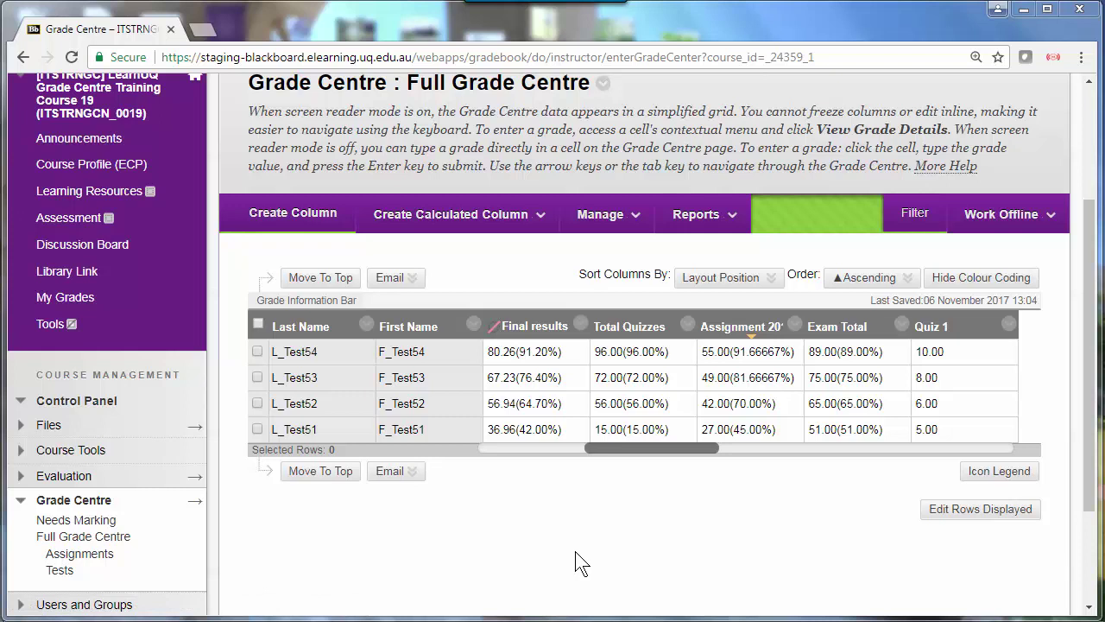